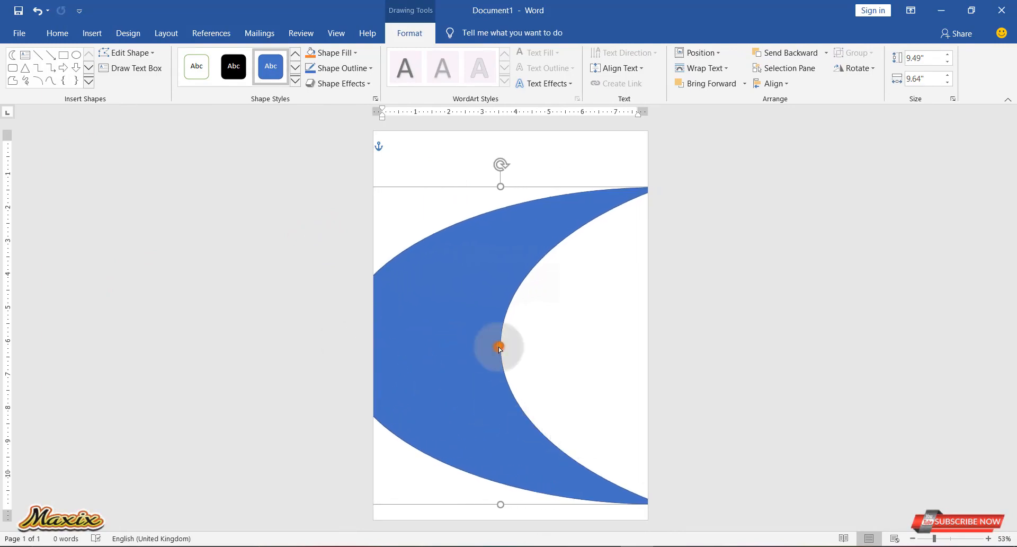
Step: Thicken the crescent, enlarge it to about 12.51" by 13.4", and rotate and move it so its concave edge arches across the page's middle
{"action": "left_click_drag", "start_coordinate": [499, 347], "coordinate": [570, 345]}
{"action": "left_click_drag", "start_coordinate": [500, 187], "coordinate": [509, 86]}
{"action": "left_click_drag", "start_coordinate": [461, 360], "coordinate": [398, 430]}
{"action": "left_click_drag", "start_coordinate": [459, 192], "coordinate": [706, 381]}
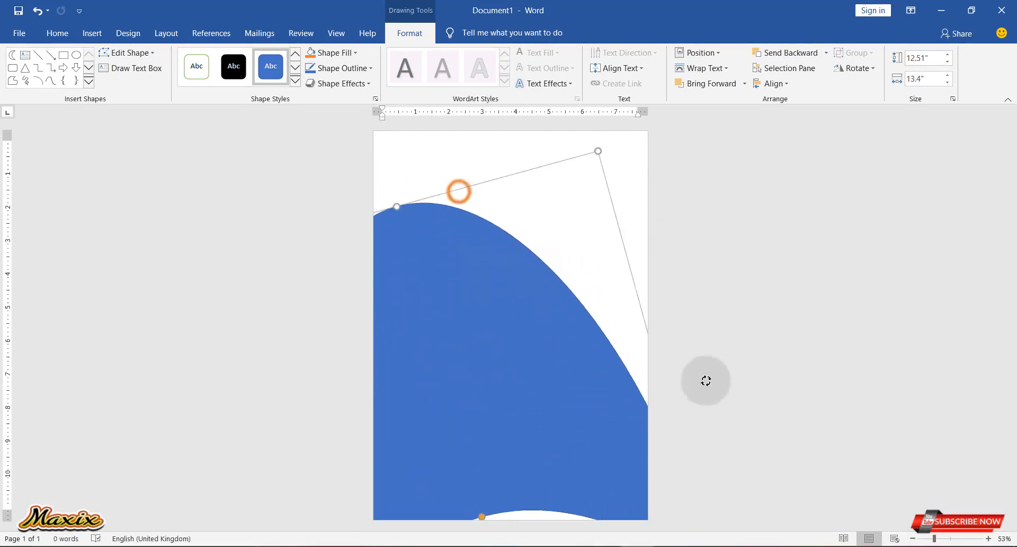
{"action": "left_click_drag", "start_coordinate": [476, 361], "coordinate": [519, 228]}
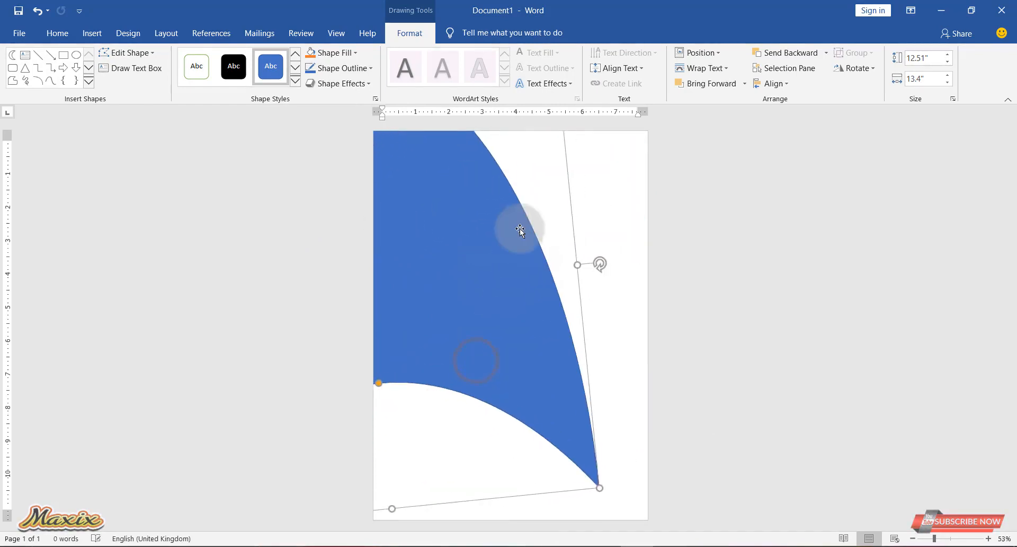
{"action": "left_click_drag", "start_coordinate": [600, 264], "coordinate": [611, 286]}
{"action": "left_click_drag", "start_coordinate": [451, 292], "coordinate": [590, 221]}
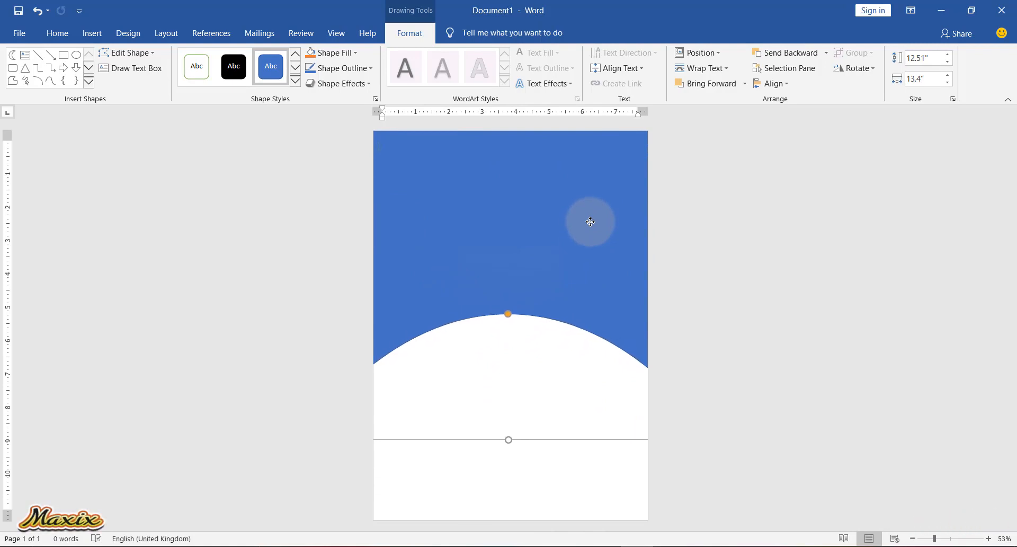
Step: Change the crescent's fill to white and add an outer shadow offset downward
{"action": "left_click", "coordinate": [342, 51]}
{"action": "left_click", "coordinate": [333, 165]}
{"action": "left_click", "coordinate": [356, 83]}
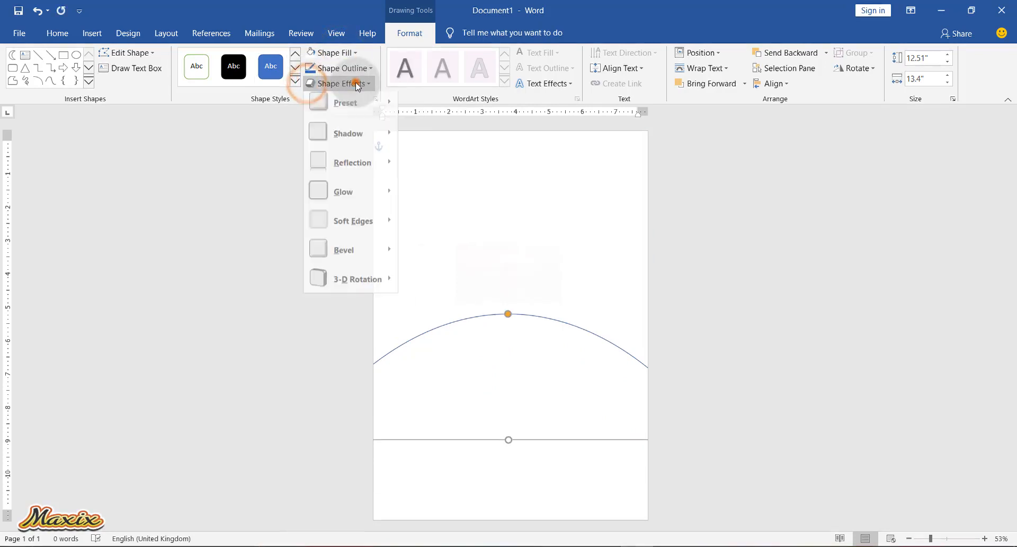
{"action": "left_click", "coordinate": [373, 137]}
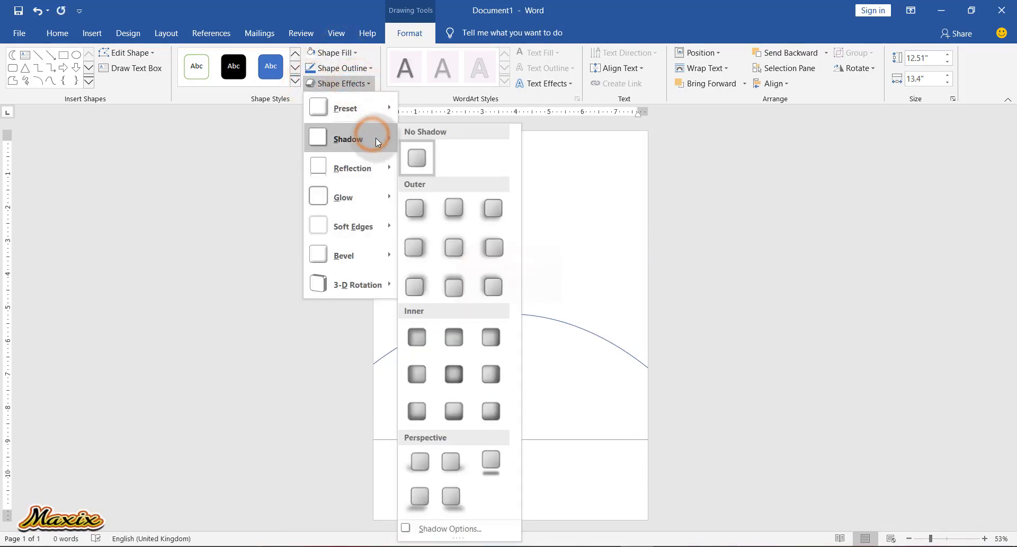
{"action": "left_click", "coordinate": [453, 209]}
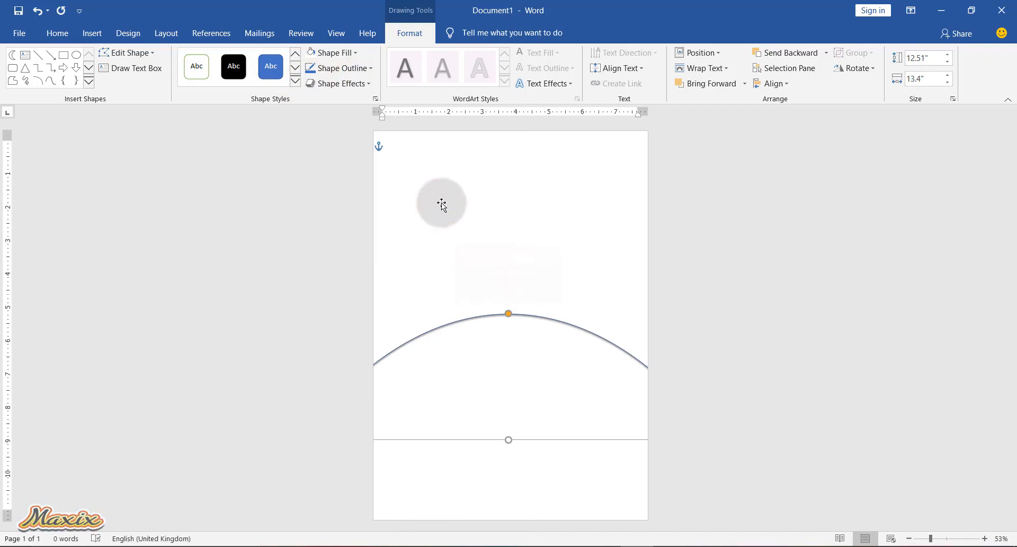
Step: Insert the picture ed.jpg from New folder (2) and position it at the page's bottom centre with text wrapping
{"action": "left_click", "coordinate": [90, 33]}
{"action": "left_click", "coordinate": [148, 66]}
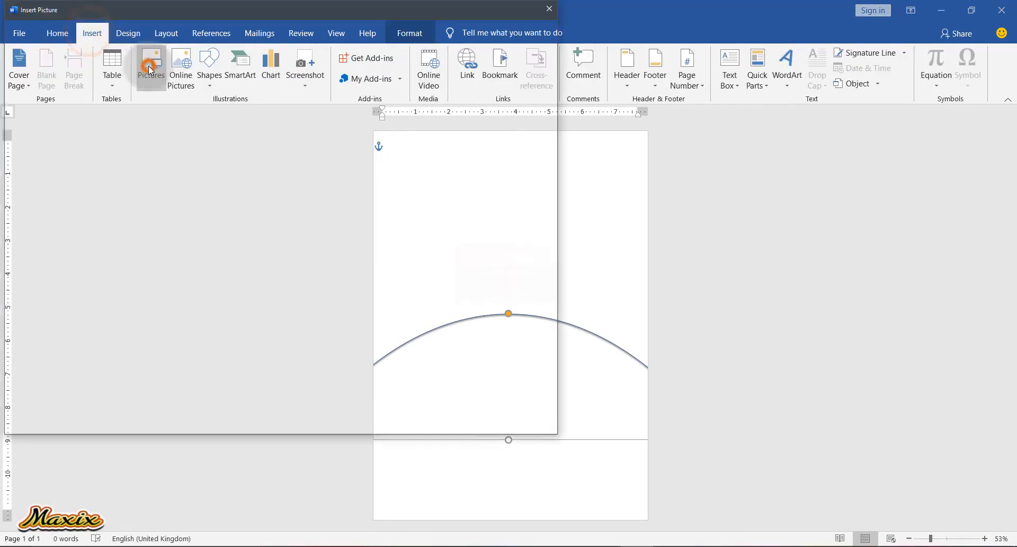
{"action": "left_click", "coordinate": [300, 127]}
{"action": "double_click", "coordinate": [300, 127]}
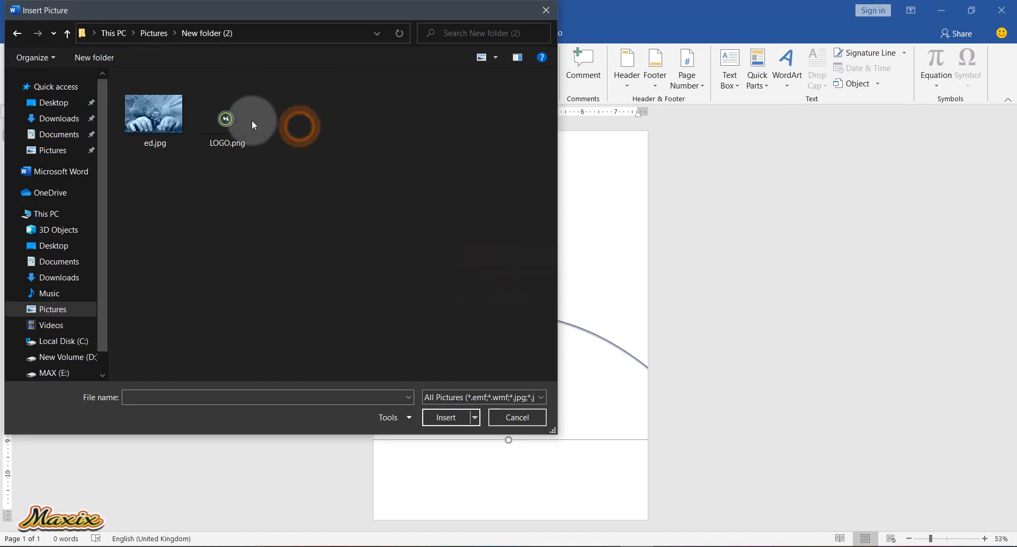
{"action": "left_click", "coordinate": [174, 110]}
{"action": "left_click", "coordinate": [433, 417]}
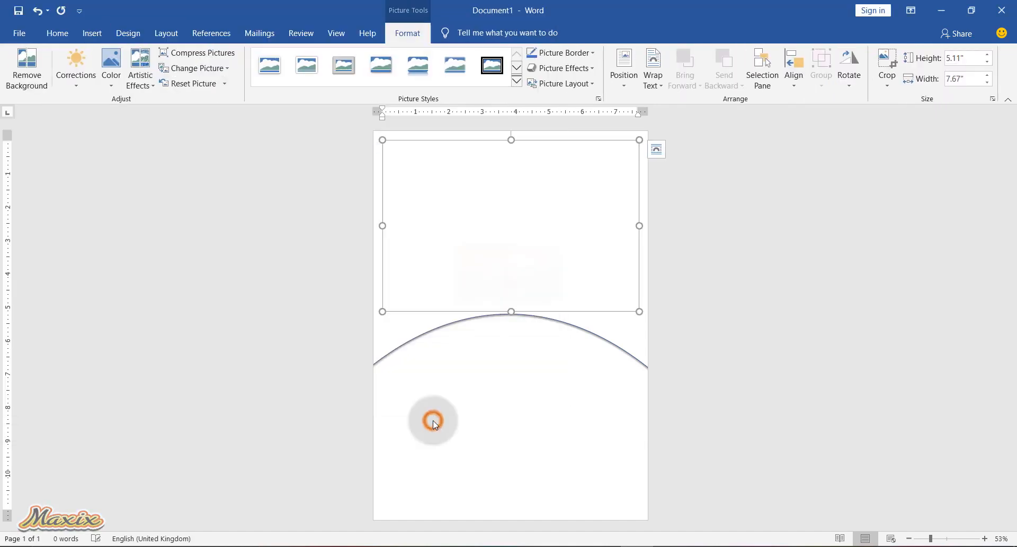
{"action": "left_click", "coordinate": [632, 85]}
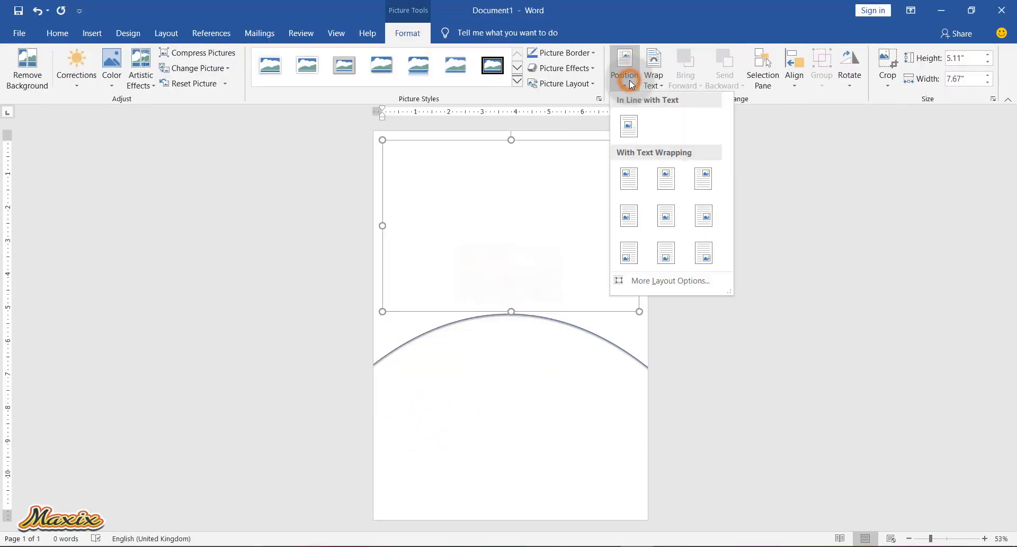
{"action": "left_click", "coordinate": [663, 253]}
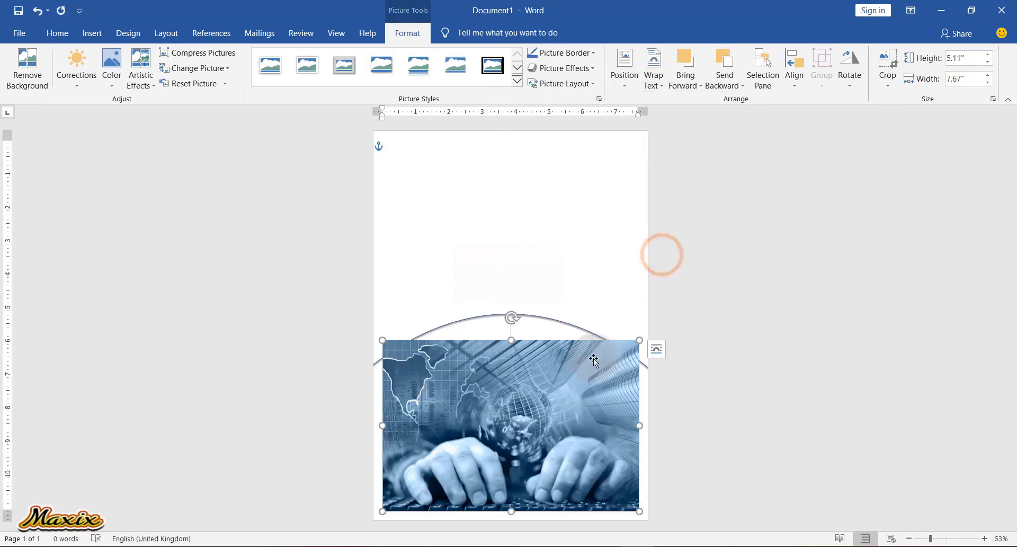
Step: Stretch the picture to the page's side and bottom edges, about 6.38" high by 8.33" wide, and send it backward behind the white crescent
{"action": "left_click_drag", "start_coordinate": [512, 513], "coordinate": [513, 520]}
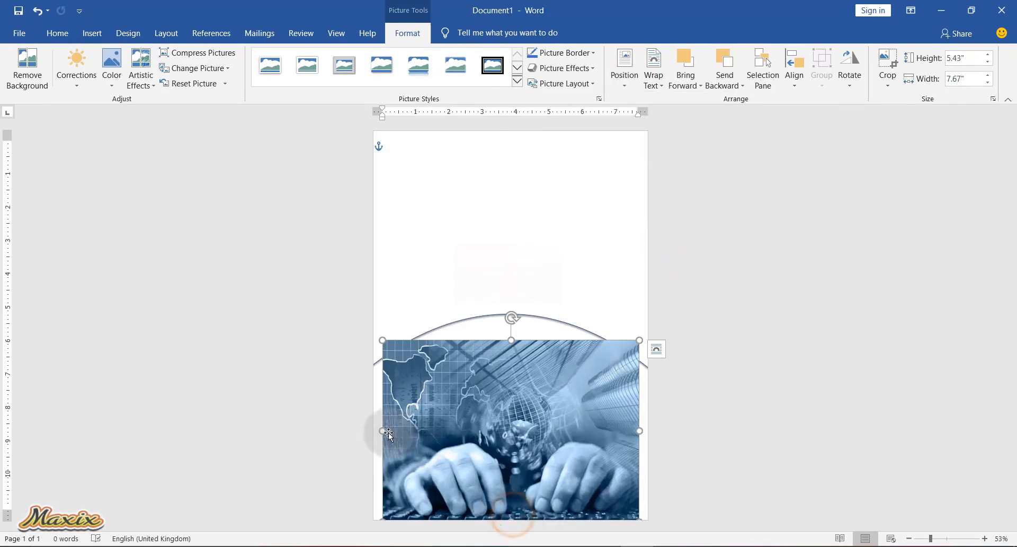
{"action": "left_click_drag", "start_coordinate": [382, 431], "coordinate": [373, 431]}
{"action": "left_click_drag", "start_coordinate": [640, 431], "coordinate": [648, 431]}
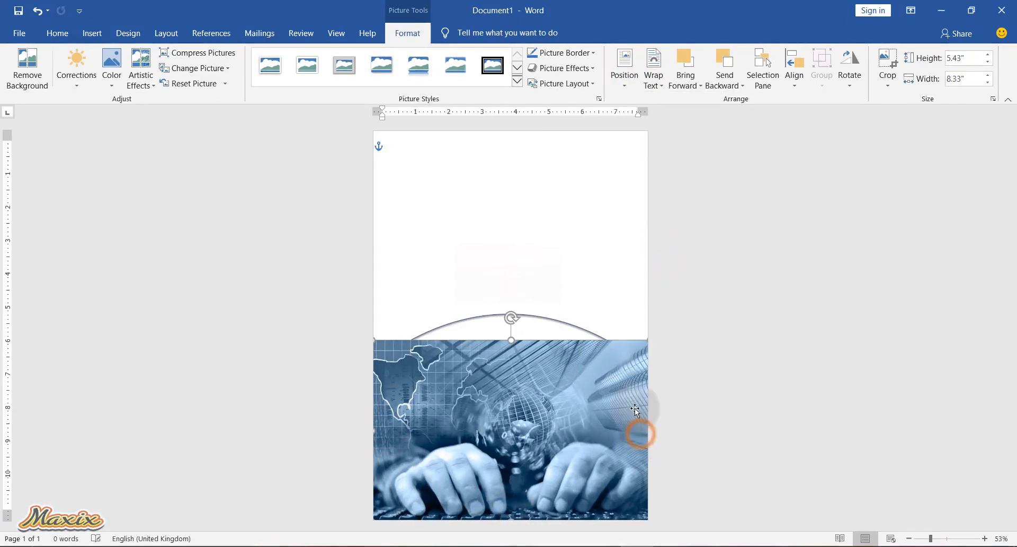
{"action": "left_click_drag", "start_coordinate": [511, 340], "coordinate": [515, 307]}
{"action": "left_click", "coordinate": [724, 83]}
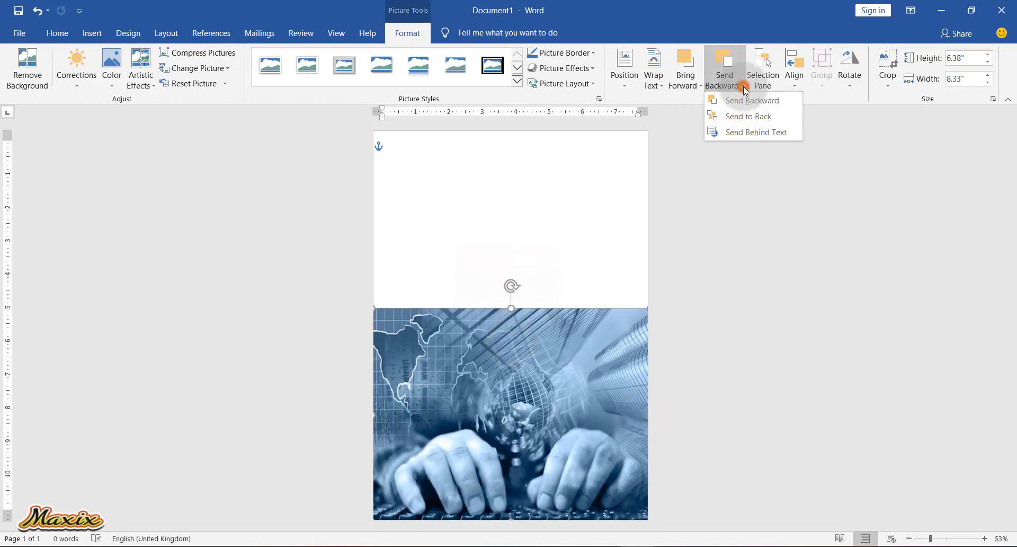
{"action": "left_click", "coordinate": [746, 101]}
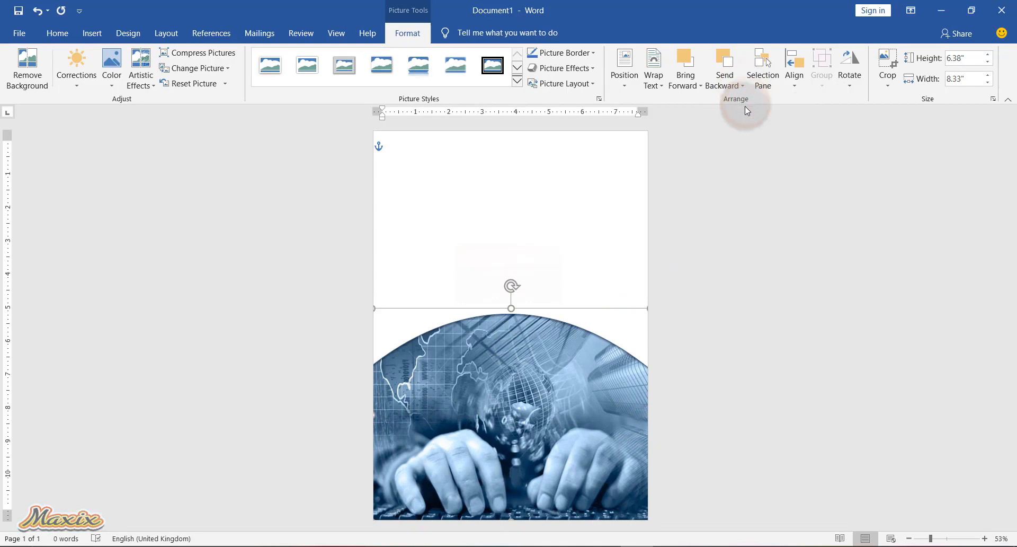
Step: Draw a text box about 2.14" by 5.14" above the arch and enter ANNUAL in it
{"action": "left_click", "coordinate": [92, 34]}
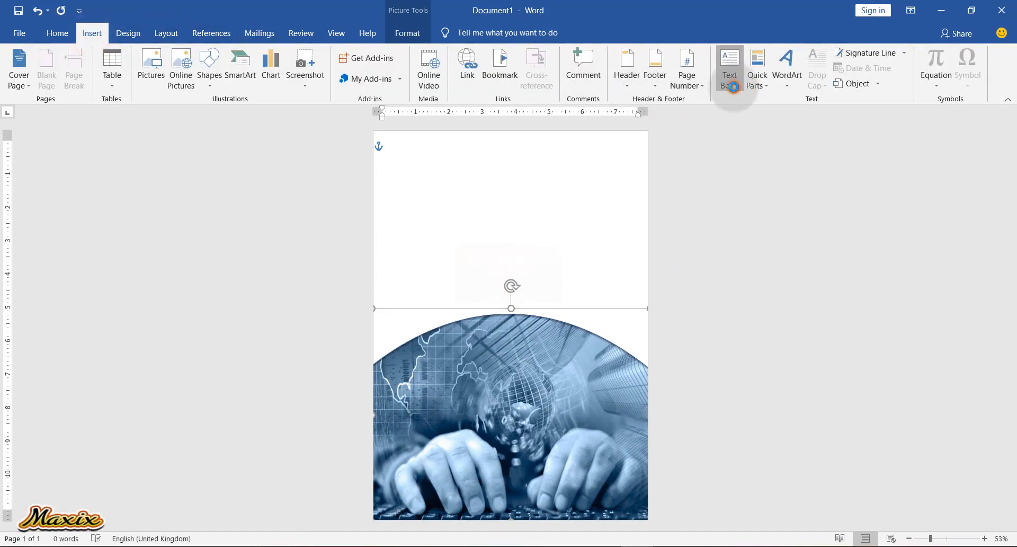
{"action": "left_click", "coordinate": [729, 74]}
{"action": "left_click", "coordinate": [756, 369]}
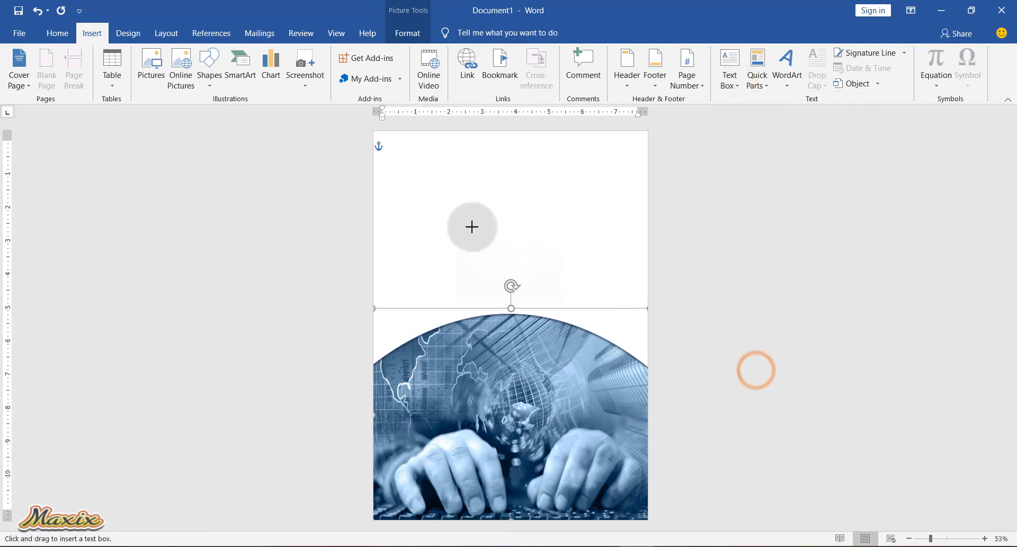
{"action": "left_click_drag", "start_coordinate": [431, 212], "coordinate": [602, 284]}
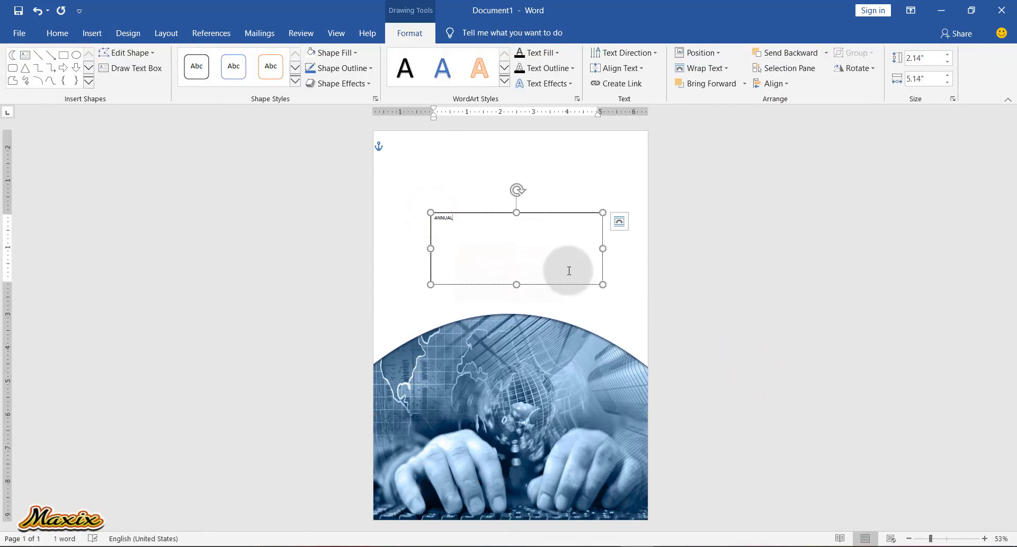
Step: Format the word ANNUAL in Britannic Bold at size 80
{"action": "double_click", "coordinate": [452, 219]}
{"action": "left_click", "coordinate": [477, 180]}
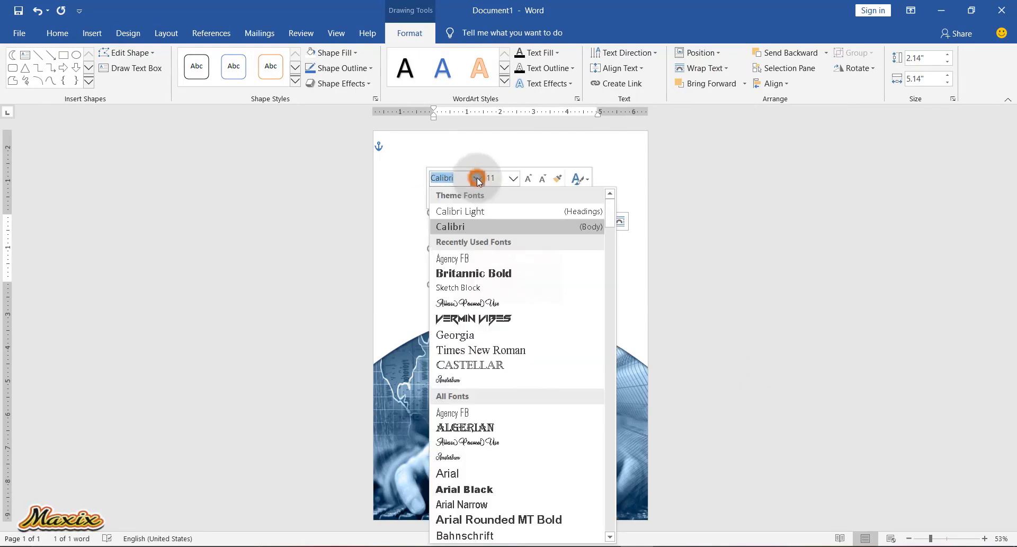
{"action": "left_click", "coordinate": [489, 274]}
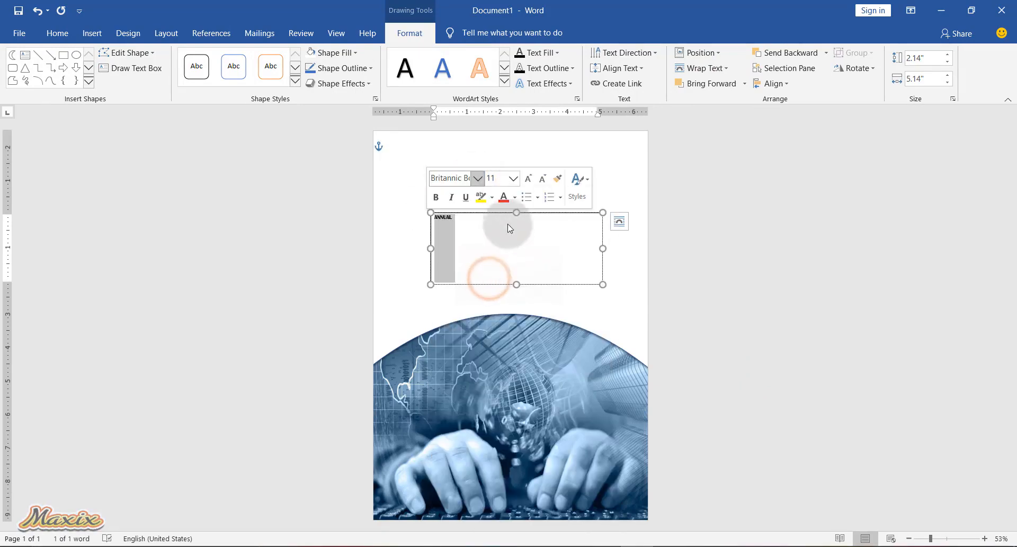
{"action": "left_click", "coordinate": [492, 178]}
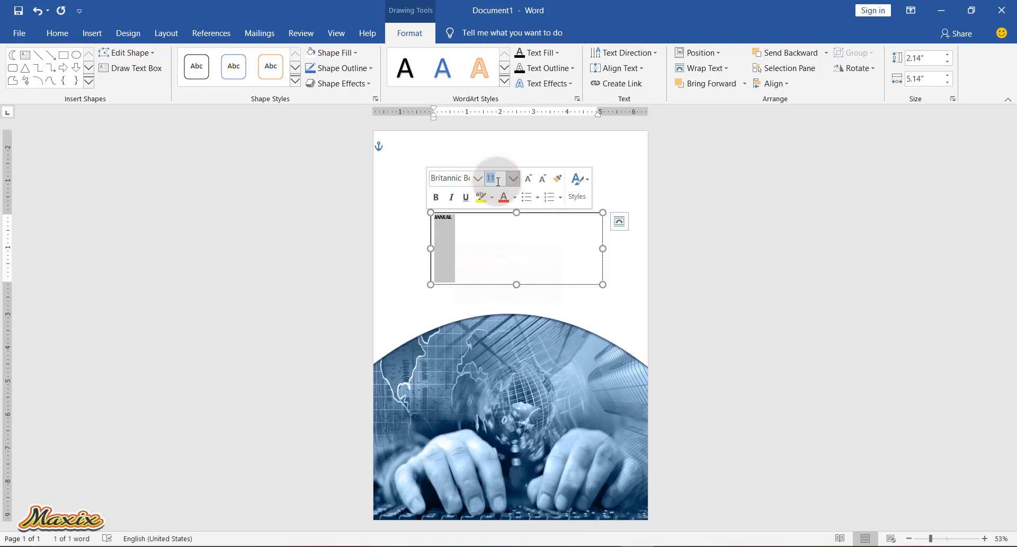
{"action": "left_click", "coordinate": [559, 305]}
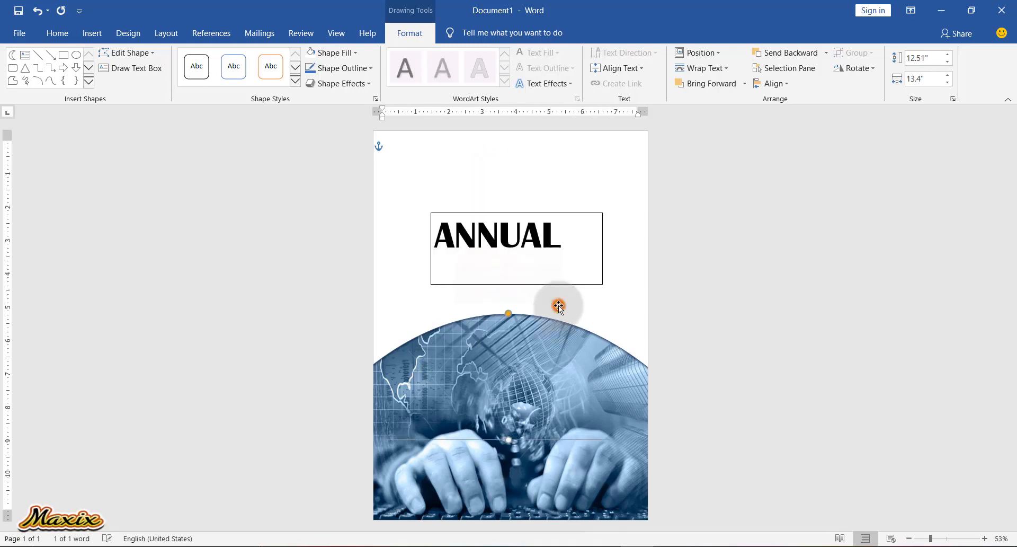
Step: Remove the outline and the fill of the ANNUAL text box
{"action": "left_click", "coordinate": [543, 285]}
{"action": "left_click", "coordinate": [366, 68]}
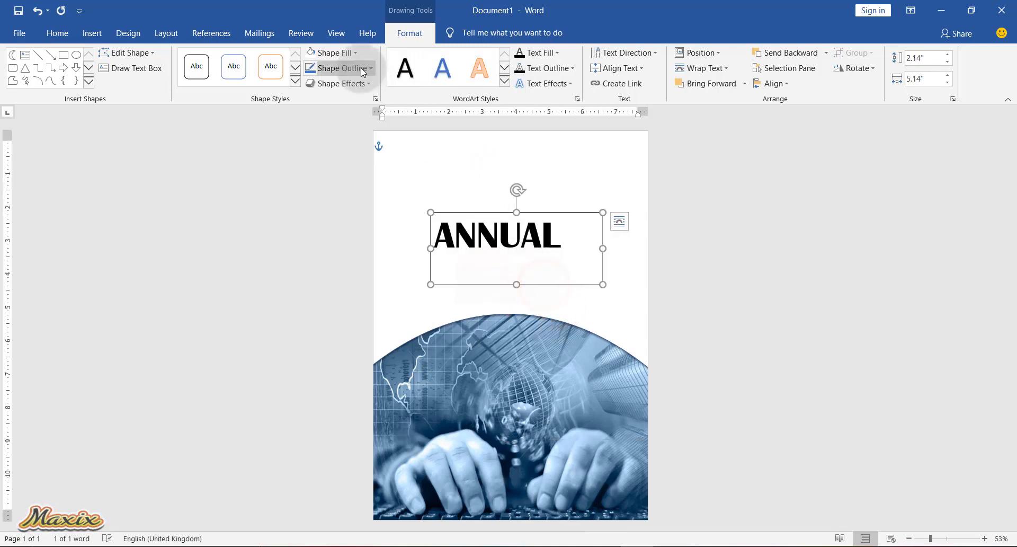
{"action": "left_click", "coordinate": [358, 183]}
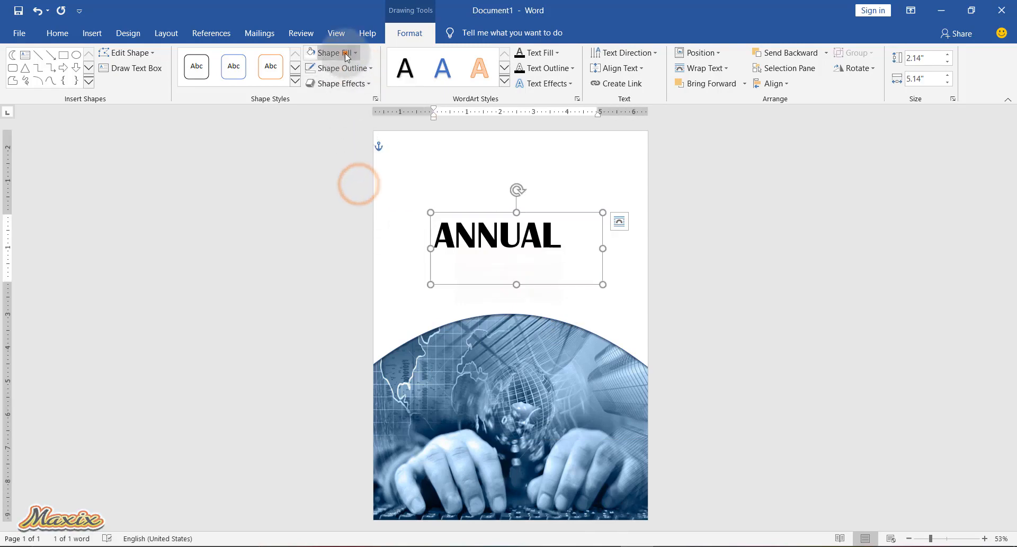
{"action": "left_click", "coordinate": [345, 53]}
{"action": "left_click", "coordinate": [366, 168]}
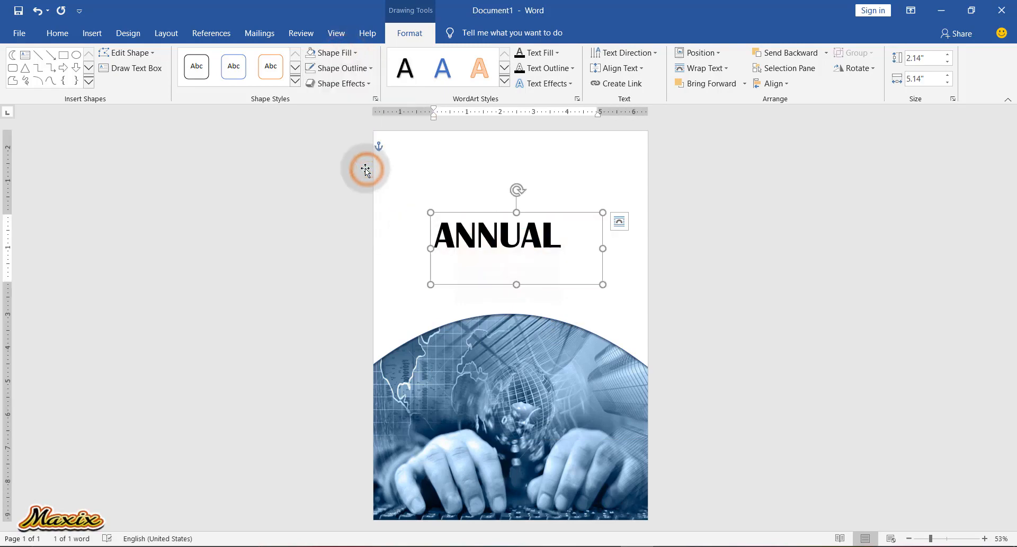
Step: Color the ANNUAL text dark blue and give it an outer shadow offset to the right
{"action": "left_click", "coordinate": [557, 53]}
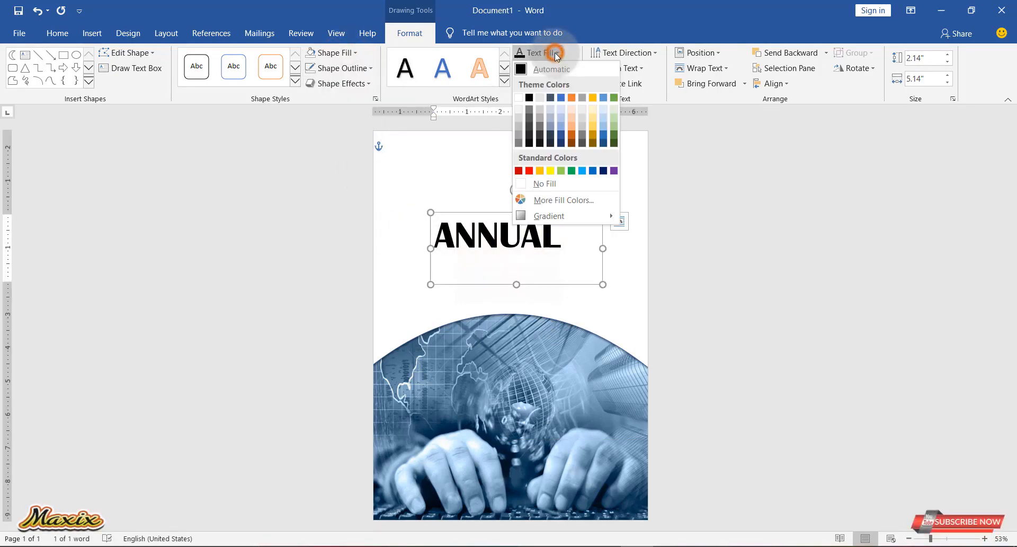
{"action": "left_click", "coordinate": [604, 172]}
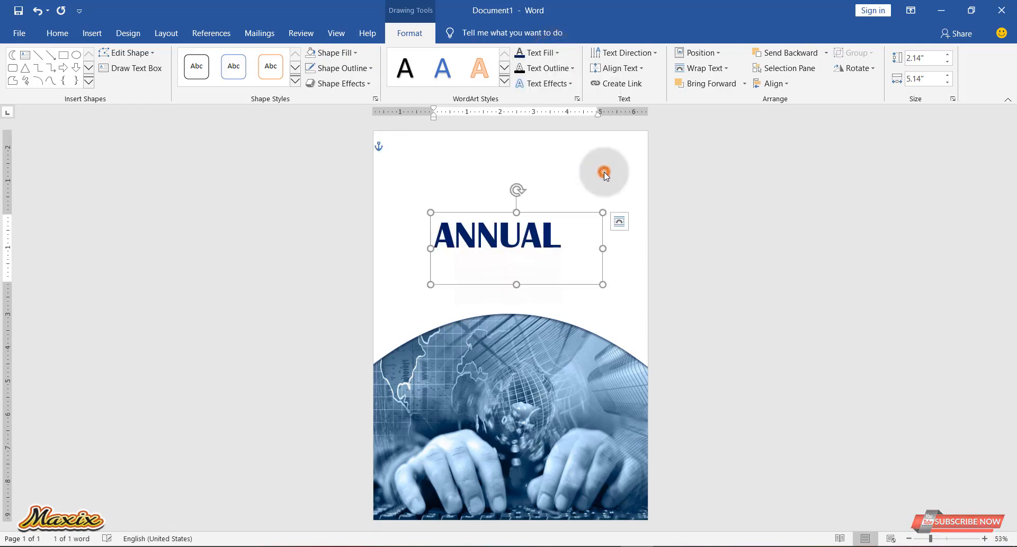
{"action": "left_click", "coordinate": [570, 83]}
{"action": "mouse_move", "coordinate": [577, 108]}
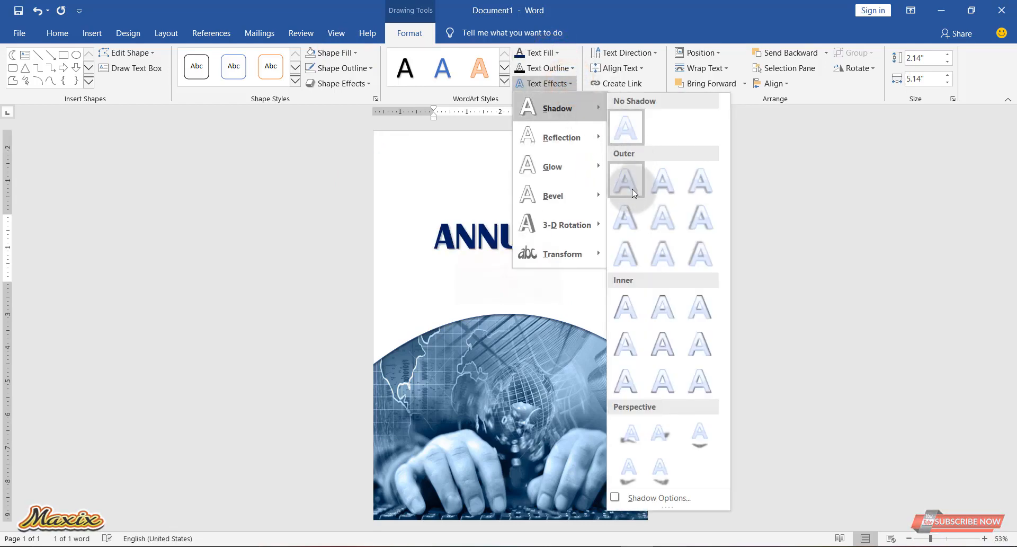
{"action": "left_click", "coordinate": [626, 217]}
Step: Shrink the ANNUAL text box to about 1.16" by 4.13" and place a duplicate of it directly below
{"action": "left_click_drag", "start_coordinate": [517, 285], "coordinate": [517, 255]}
{"action": "left_click", "coordinate": [516, 212]}
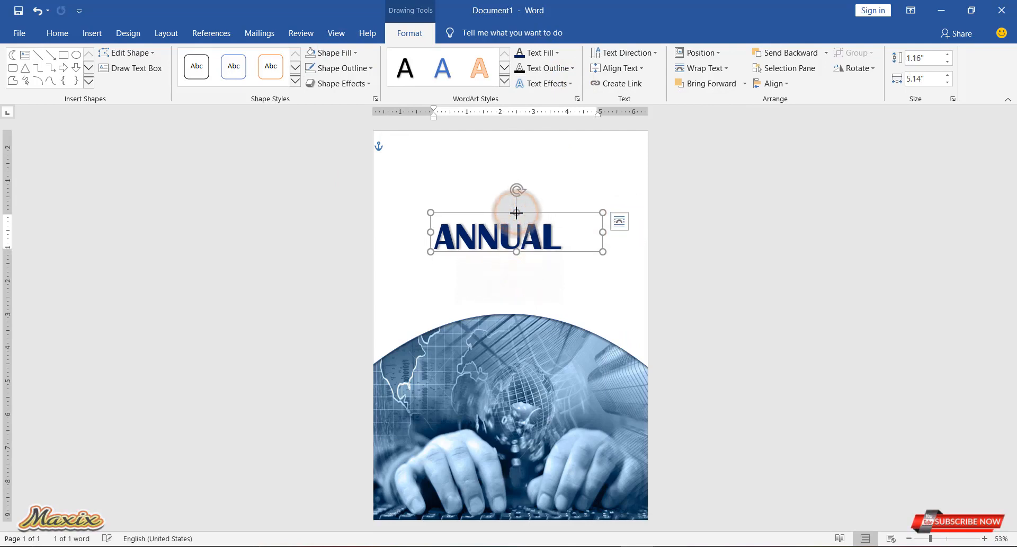
{"action": "left_click_drag", "start_coordinate": [603, 232], "coordinate": [569, 231]}
{"action": "key", "text": "ctrl+d"}
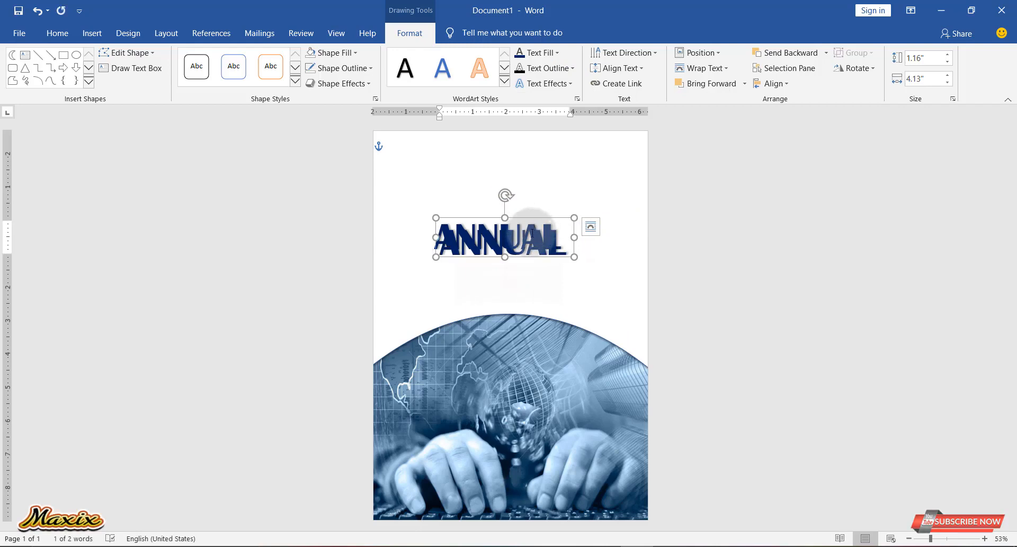
{"action": "left_click_drag", "start_coordinate": [527, 256], "coordinate": [531, 286]}
Step: Change the duplicated text box to read REPORT at size 72 in red
{"action": "double_click", "coordinate": [506, 269]}
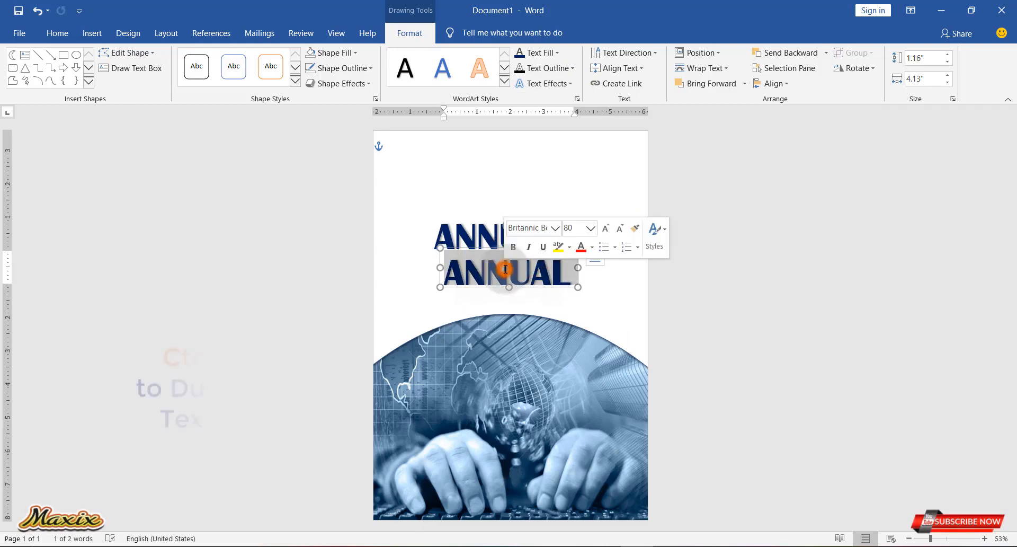
{"action": "left_click", "coordinate": [621, 229]}
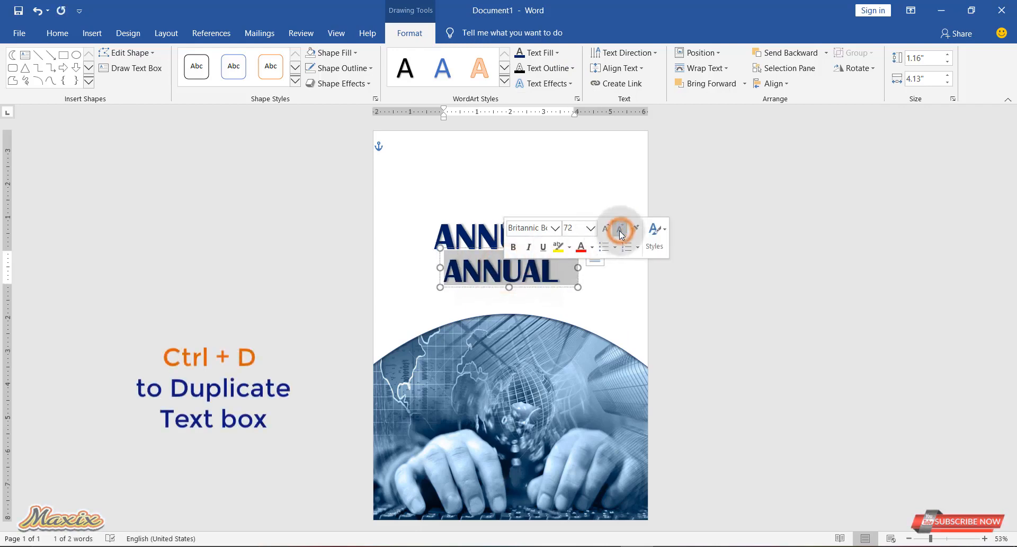
{"action": "type", "text": "REPORT"}
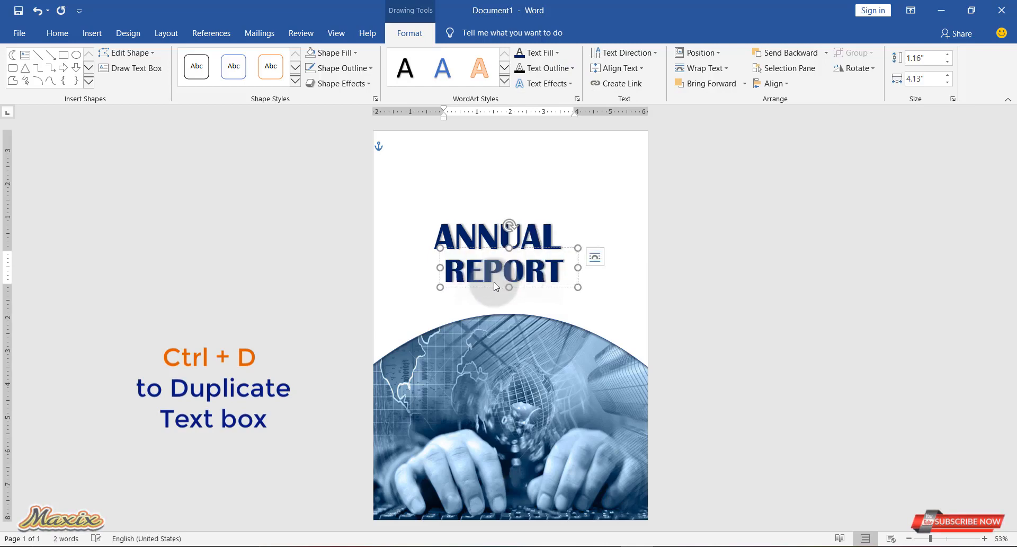
{"action": "double_click", "coordinate": [496, 276]}
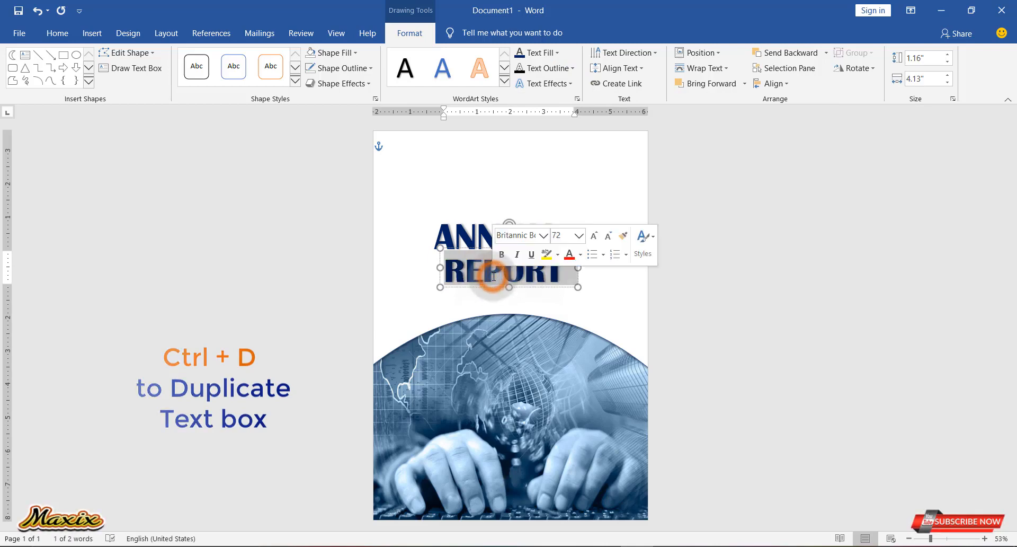
{"action": "left_click", "coordinate": [552, 286]}
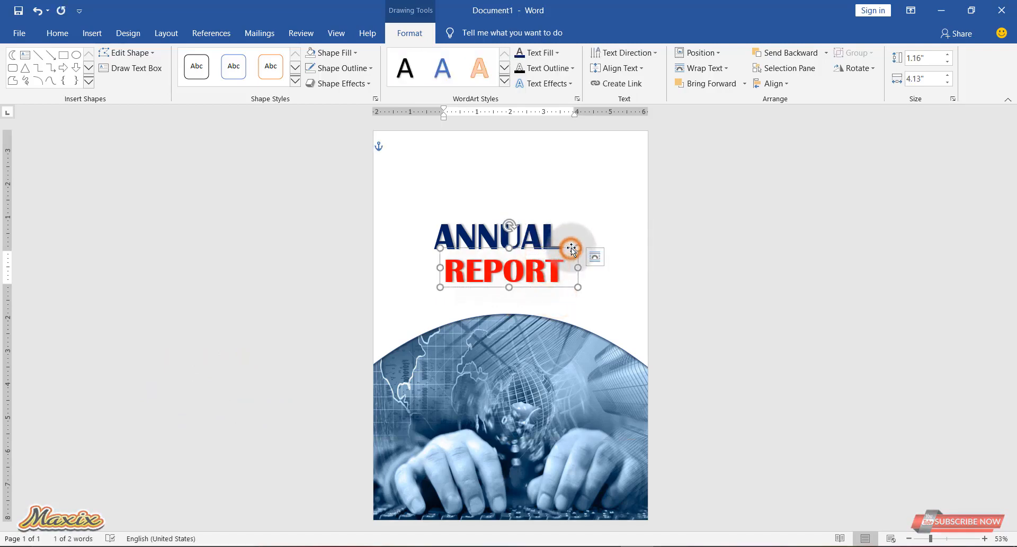
Step: Nudge the REPORT text box up and slightly left so it sits tightly beneath ANNUAL
{"action": "key", "text": "Left"}
{"action": "key", "text": "Left"}
{"action": "key", "text": "Left"}
{"action": "key", "text": "Up"}
{"action": "key", "text": "Up"}
{"action": "key", "text": "Up"}
{"action": "key", "text": "Up"}
{"action": "key", "text": "Up"}
{"action": "key", "text": "Up"}
{"action": "key", "text": "Up"}
{"action": "key", "text": "Up"}
{"action": "key", "text": "Up"}
{"action": "key", "text": "Up"}
{"action": "key", "text": "Up"}
{"action": "key", "text": "Up"}
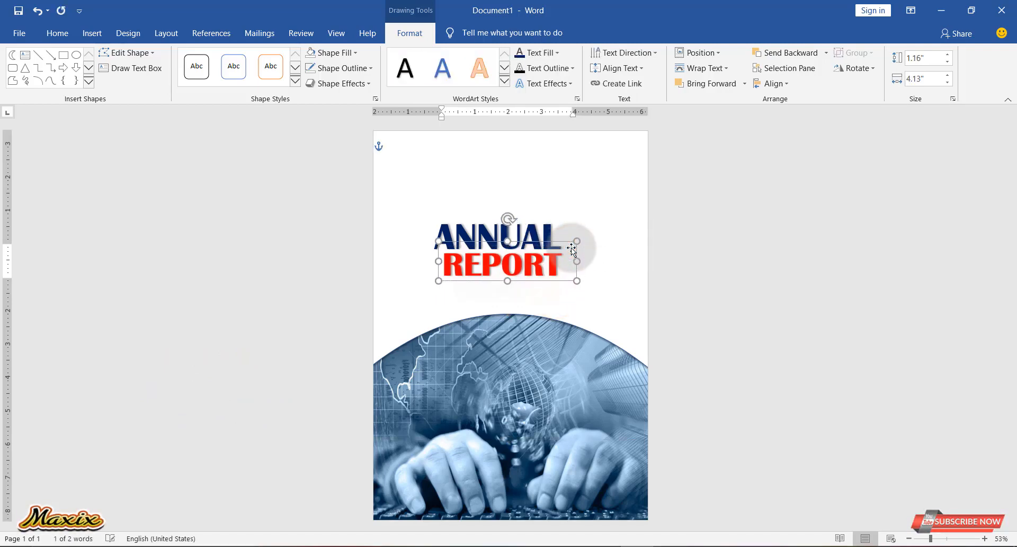
{"action": "key", "text": "Left"}
{"action": "key", "text": "Left"}
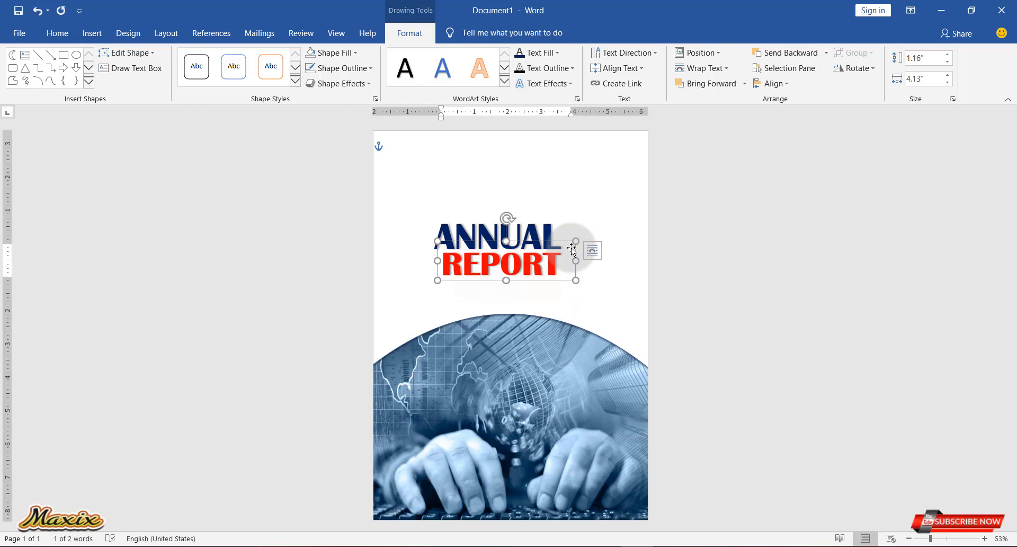
Step: Draw a straight horizontal line about 3.84" long just above the word ANNUAL
{"action": "left_click", "coordinate": [88, 82]}
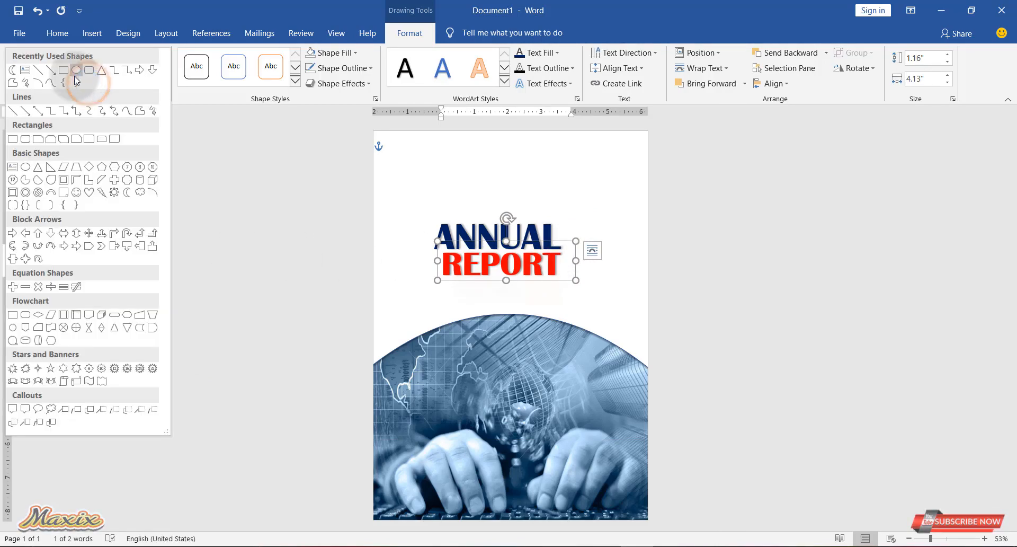
{"action": "left_click", "coordinate": [11, 112]}
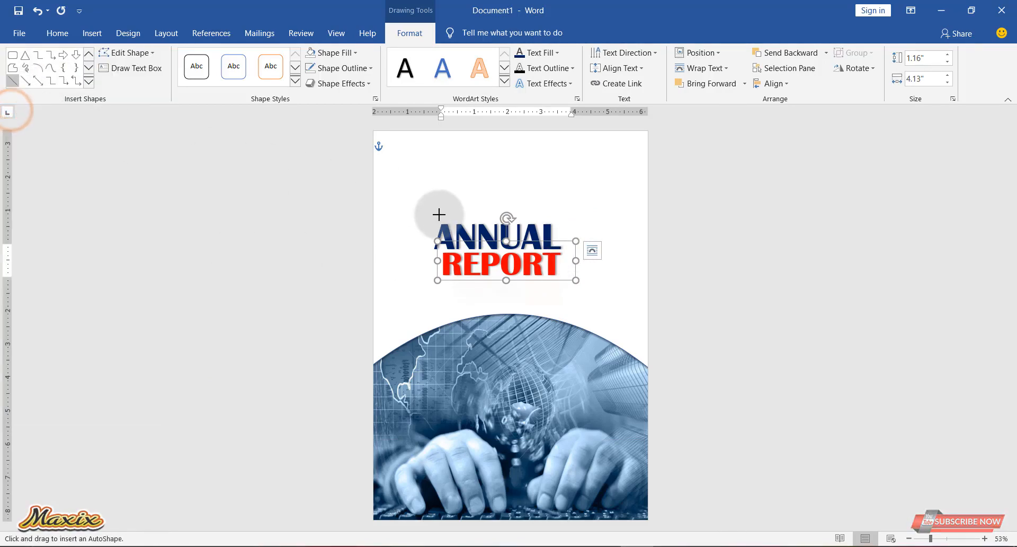
{"action": "left_click_drag", "start_coordinate": [433, 217], "coordinate": [560, 223]}
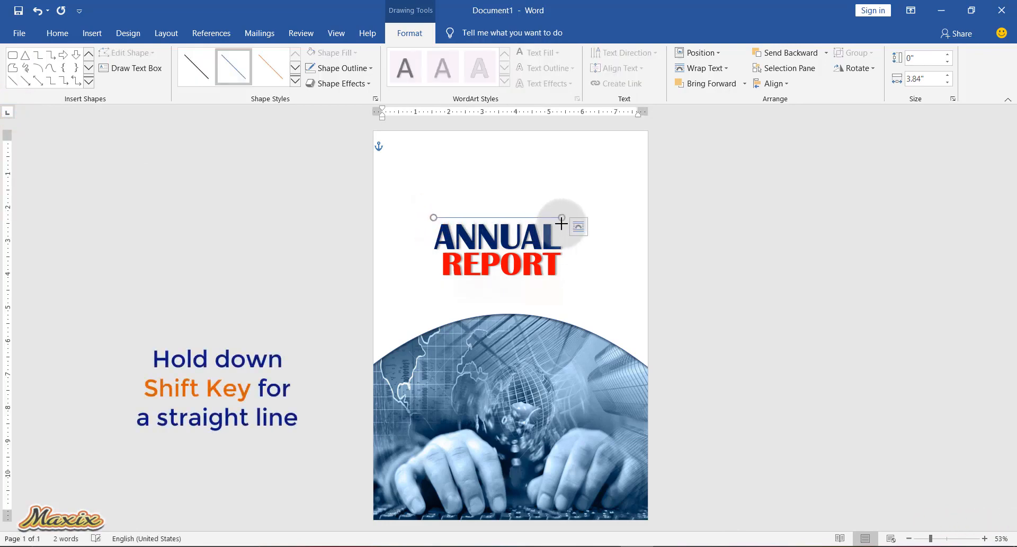
Step: Give the line above ANNUAL a dark blue outline with 3 pt weight and nudge it closer to the text
{"action": "left_click", "coordinate": [357, 68]}
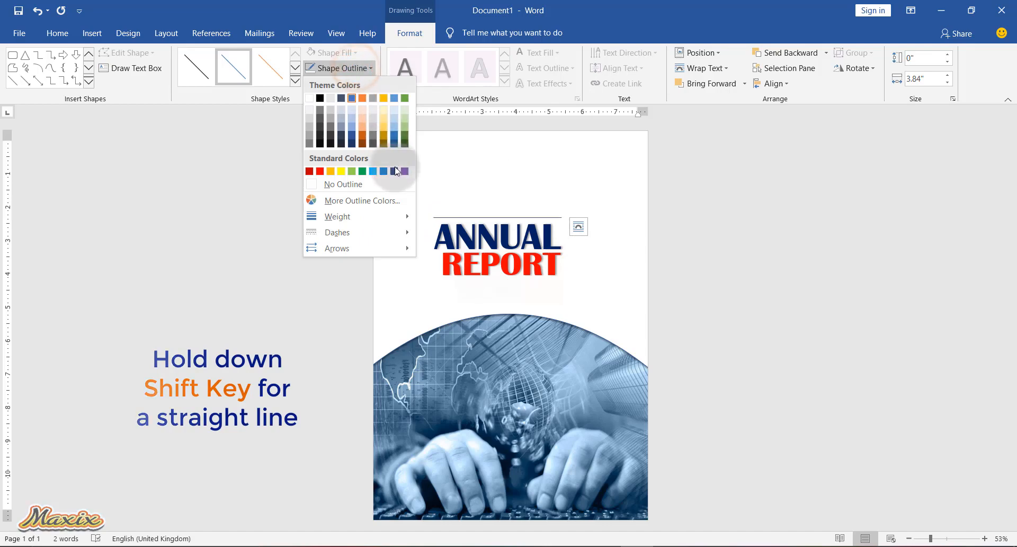
{"action": "left_click", "coordinate": [394, 170]}
{"action": "left_click", "coordinate": [364, 68]}
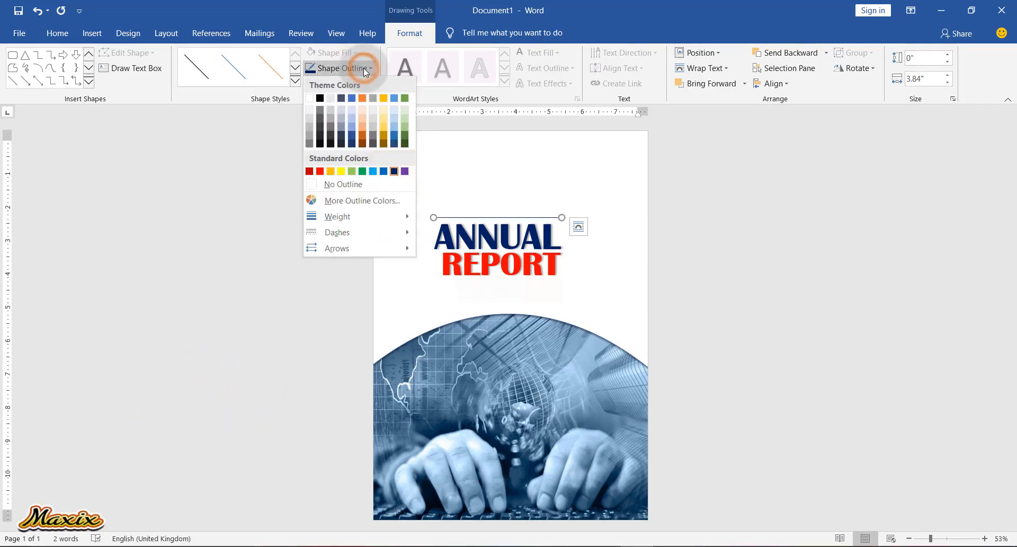
{"action": "mouse_move", "coordinate": [365, 217]}
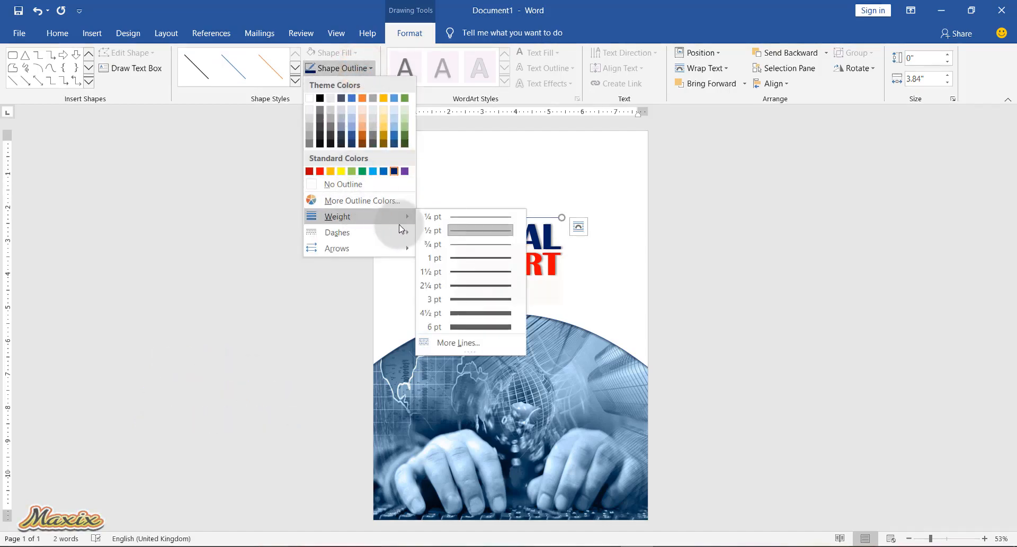
{"action": "left_click", "coordinate": [461, 298]}
{"action": "key", "text": "Down"}
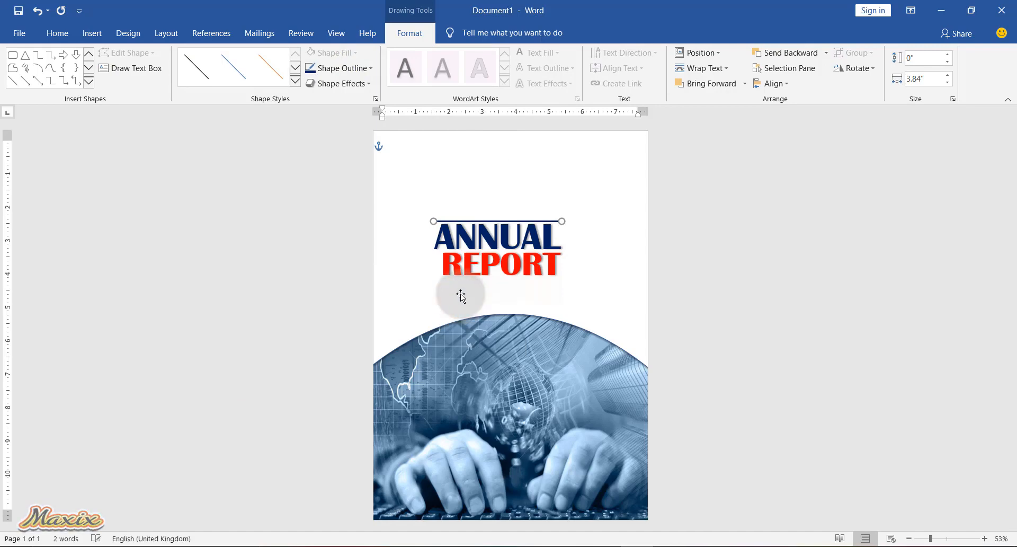
Step: Duplicate the dark blue line and move the copy down to just below the word REPORT
{"action": "key", "text": "ctrl+d"}
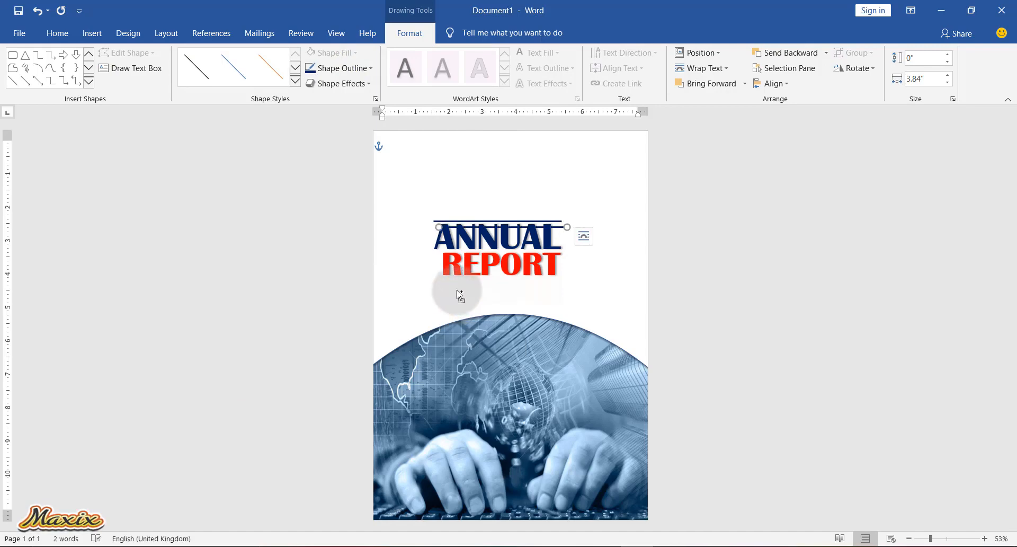
{"action": "key", "text": "Down"}
{"action": "key", "text": "Down"}
{"action": "key", "text": "Down"}
{"action": "key", "text": "Down"}
{"action": "key", "text": "Down"}
{"action": "key", "text": "Down"}
{"action": "key", "text": "Down"}
{"action": "key", "text": "Down"}
{"action": "key", "text": "Down"}
{"action": "key", "text": "Down"}
{"action": "key", "text": "Down"}
{"action": "key", "text": "Down"}
{"action": "key", "text": "Down"}
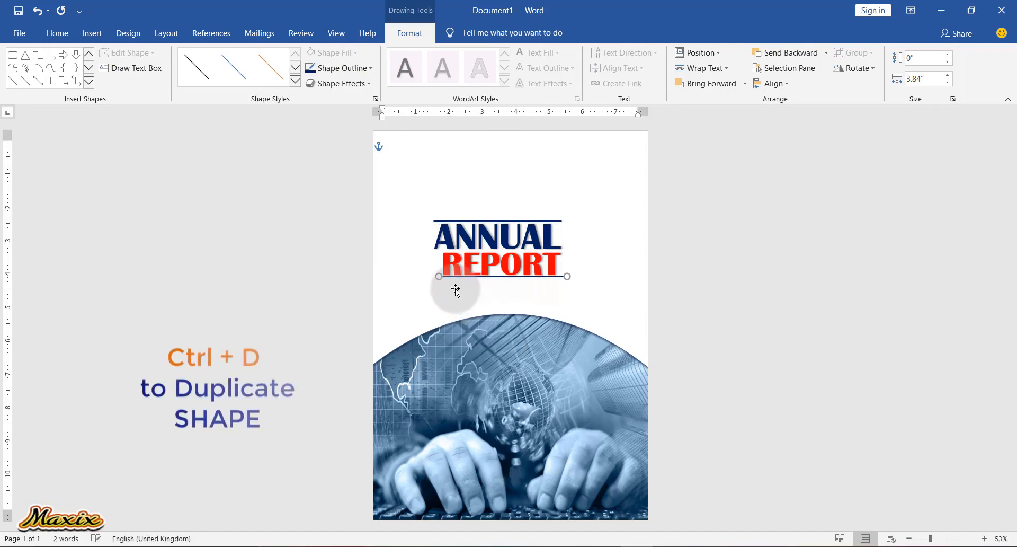
{"action": "key", "text": "Down"}
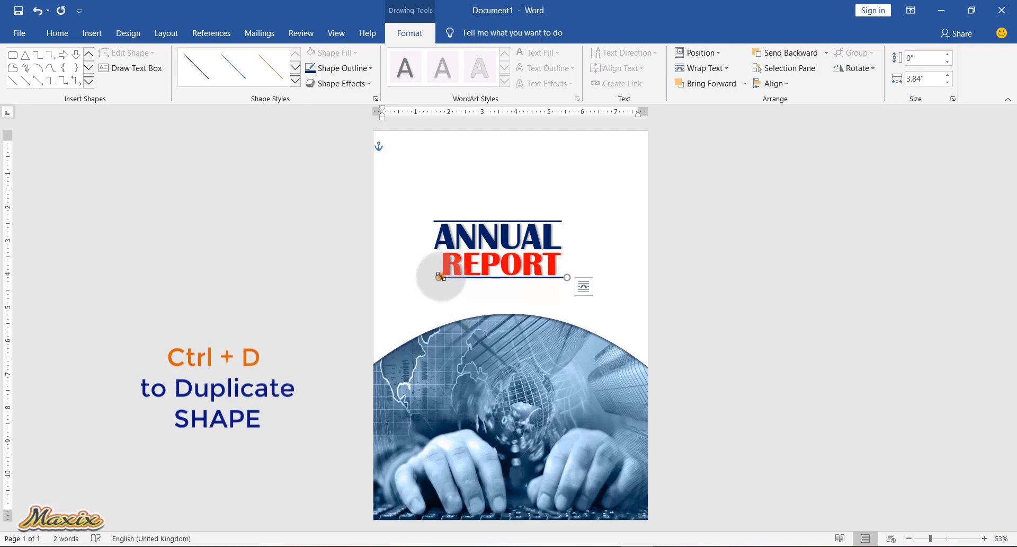
Step: Shorten the lower line at both ends to match the width of the word REPORT
{"action": "left_click", "coordinate": [439, 276]}
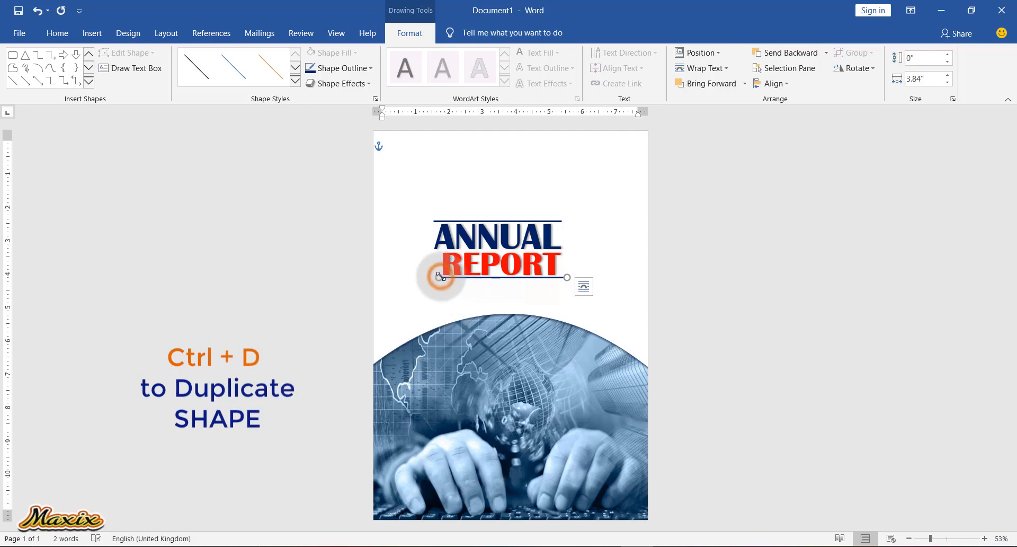
{"action": "left_click_drag", "start_coordinate": [567, 277], "coordinate": [561, 277]}
{"action": "left_click", "coordinate": [555, 294]}
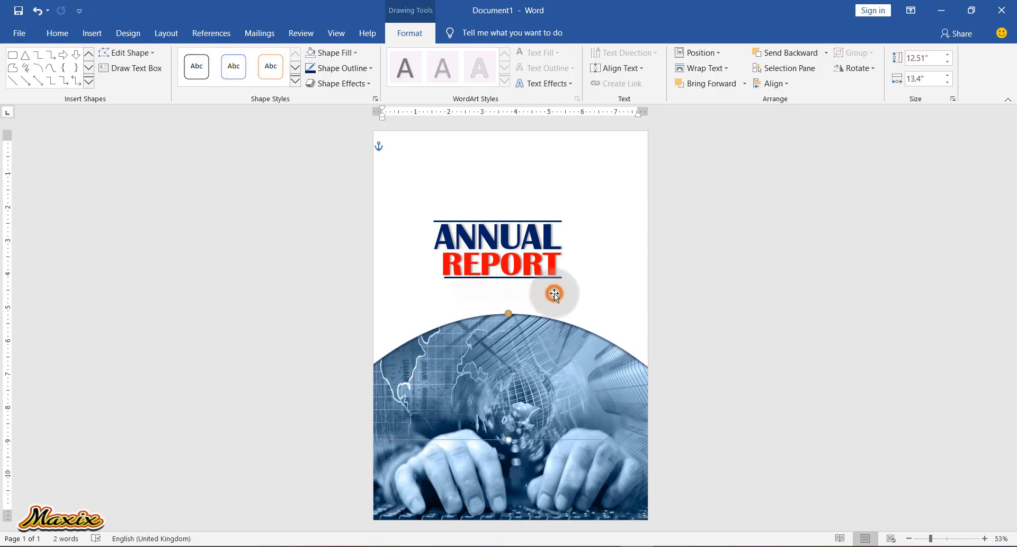
{"action": "left_click", "coordinate": [564, 304]}
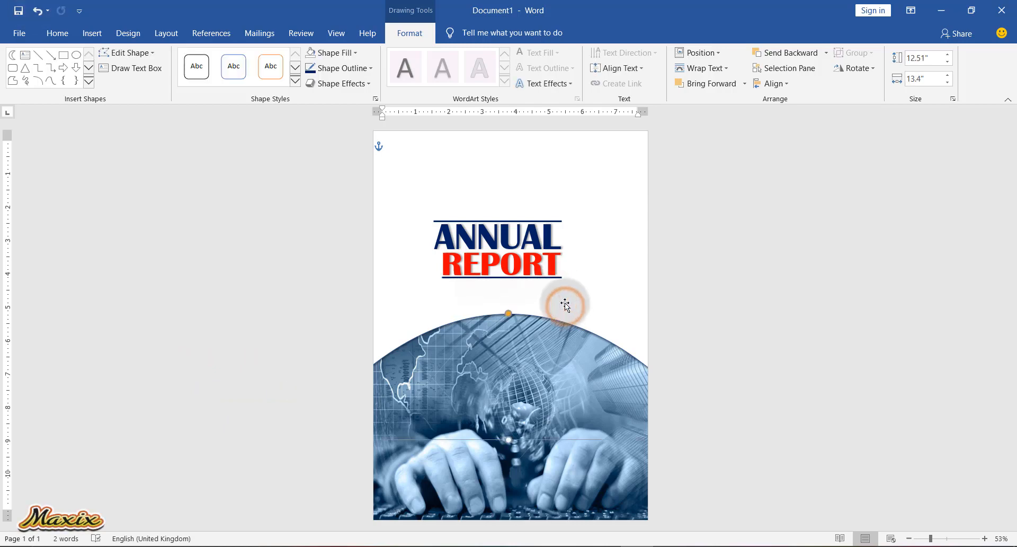
Step: Group the ANNUAL and REPORT text boxes together with the two dark blue lines
{"action": "left_click", "coordinate": [446, 278]}
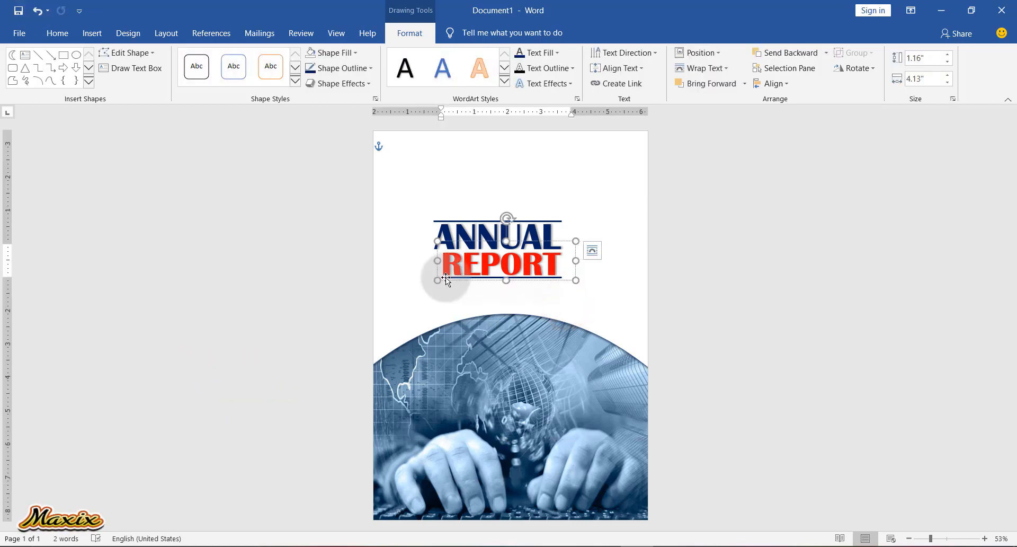
{"action": "left_click", "coordinate": [455, 220], "text": "shift"}
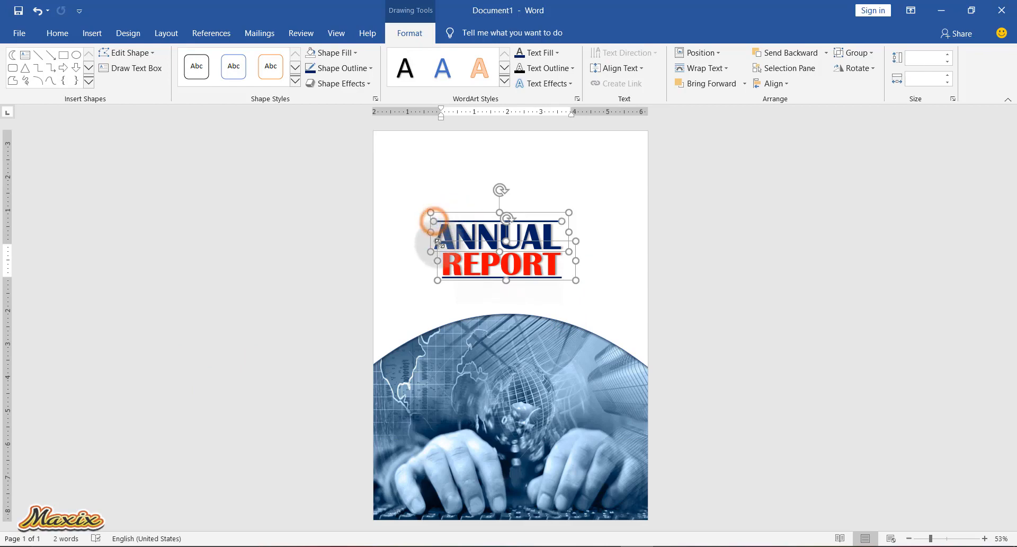
{"action": "left_click", "coordinate": [485, 276], "text": "shift"}
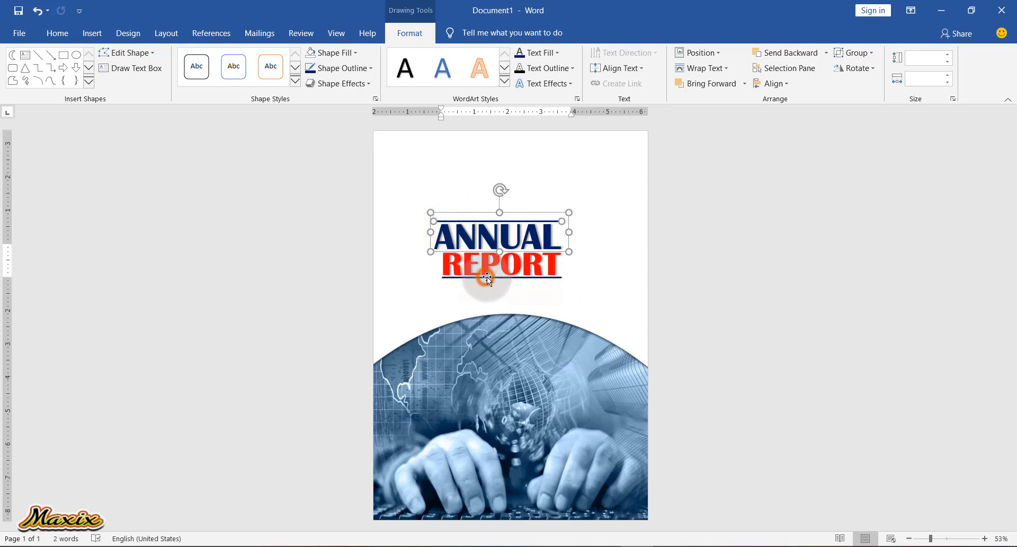
{"action": "left_click", "coordinate": [504, 278], "text": "shift"}
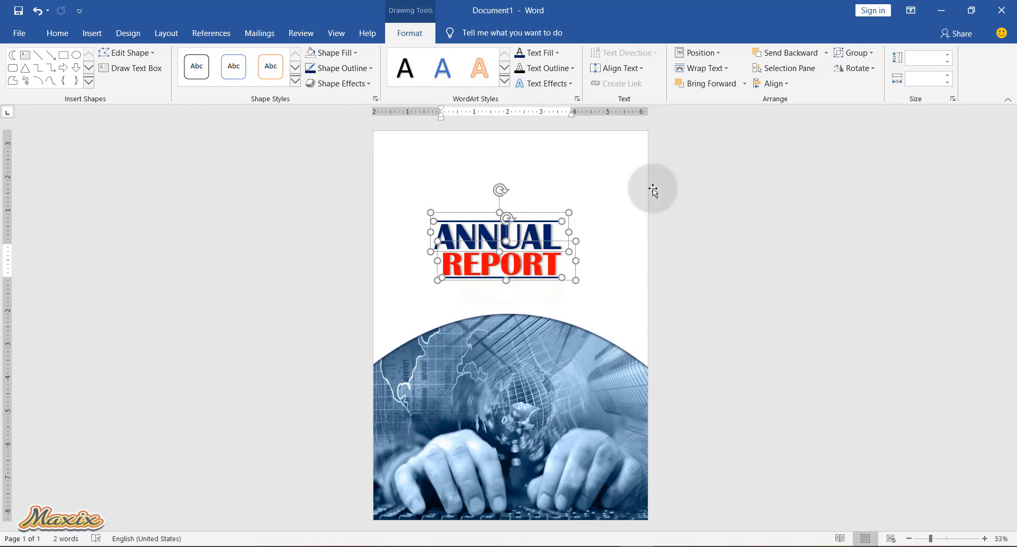
{"action": "left_click", "coordinate": [849, 53]}
{"action": "left_click", "coordinate": [856, 70]}
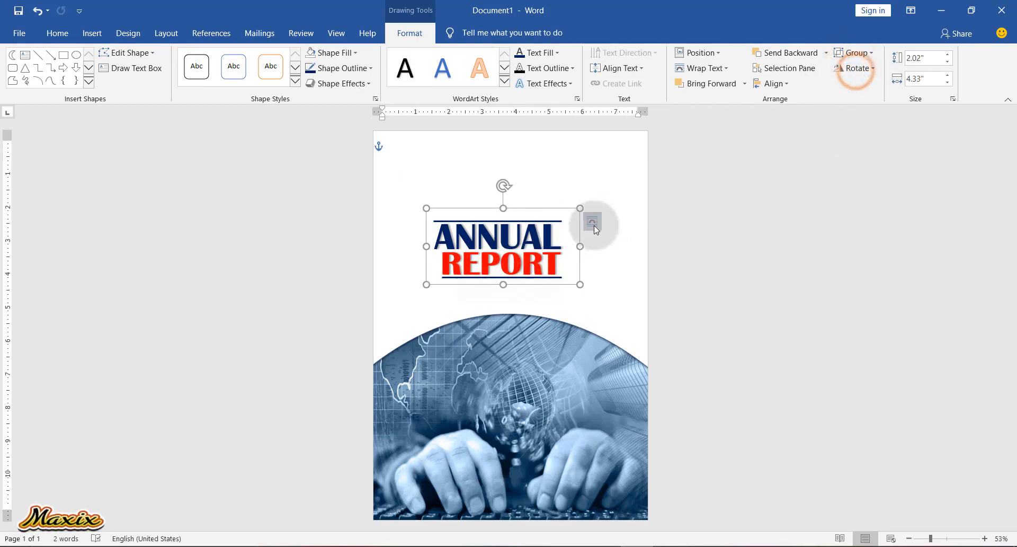
Step: Move the grouped title down to just above the curved picture and nudge it slightly right
{"action": "left_click", "coordinate": [429, 274]}
{"action": "left_click", "coordinate": [429, 274]}
{"action": "key", "text": "Down"}
{"action": "key", "text": "Down"}
{"action": "key", "text": "Down"}
{"action": "key", "text": "Down"}
{"action": "key", "text": "Down"}
{"action": "key", "text": "Down"}
{"action": "key", "text": "Down"}
{"action": "key", "text": "Down"}
{"action": "key", "text": "Down"}
{"action": "key", "text": "Down"}
{"action": "key", "text": "Down"}
{"action": "key", "text": "Down"}
{"action": "key", "text": "Down"}
{"action": "key", "text": "Down"}
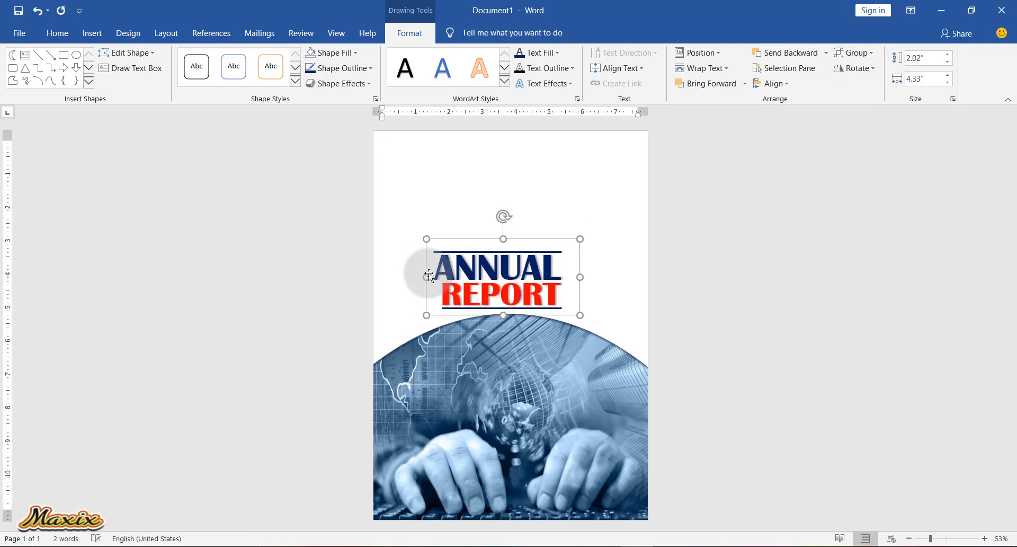
{"action": "key", "text": "Down"}
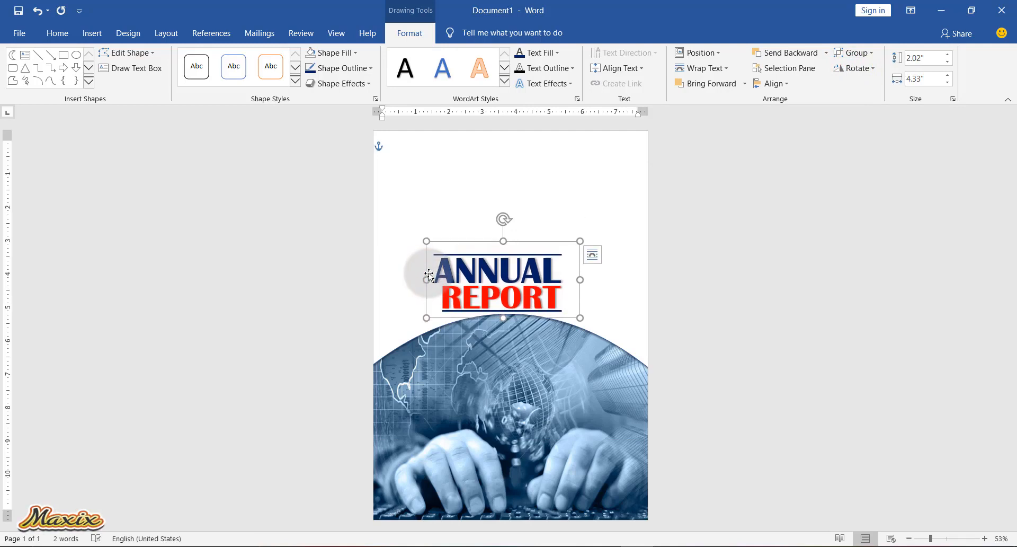
{"action": "key", "text": "Right"}
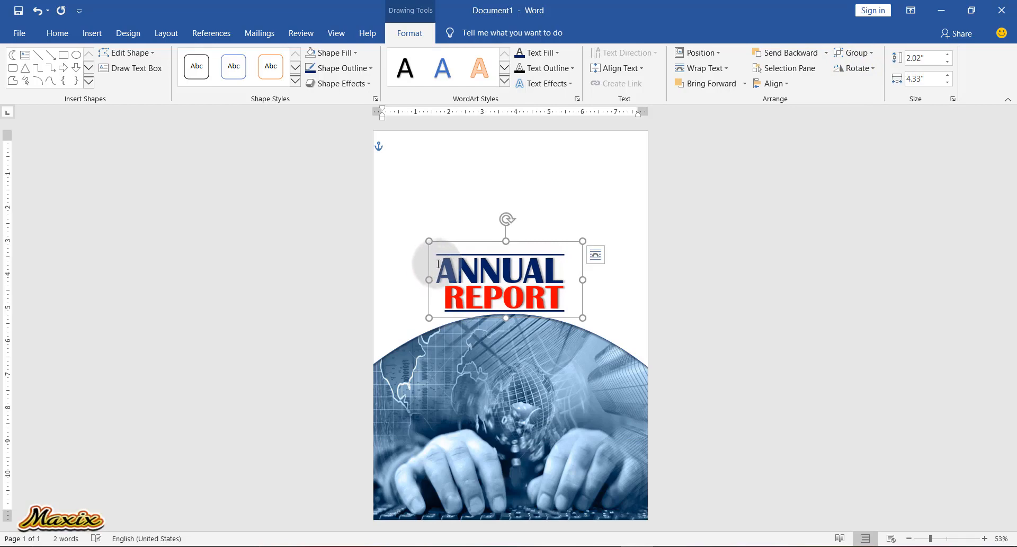
Step: Draw a right triangle about 2.43" by 2.43" on the page above the title
{"action": "left_click", "coordinate": [92, 33]}
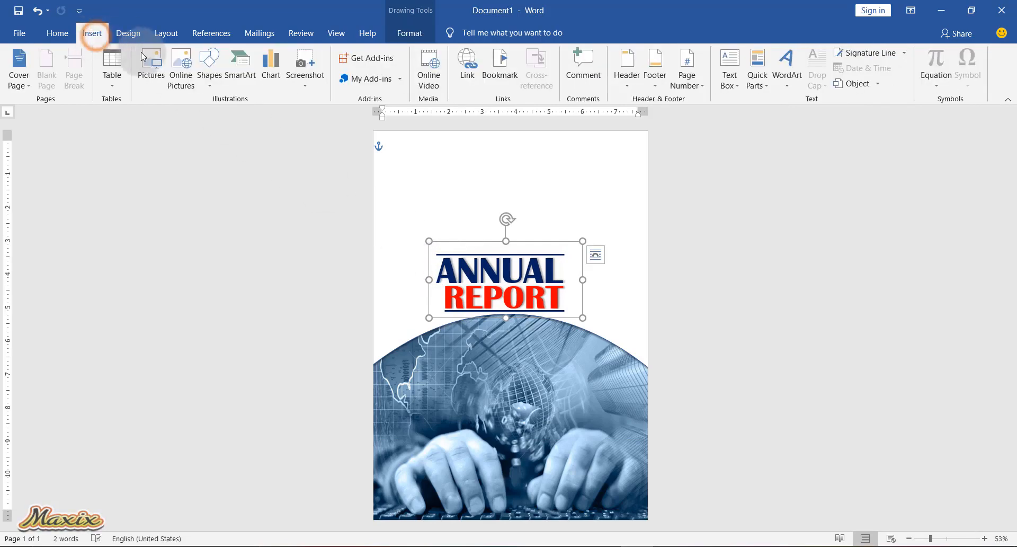
{"action": "left_click", "coordinate": [207, 74]}
{"action": "left_click", "coordinate": [243, 211]}
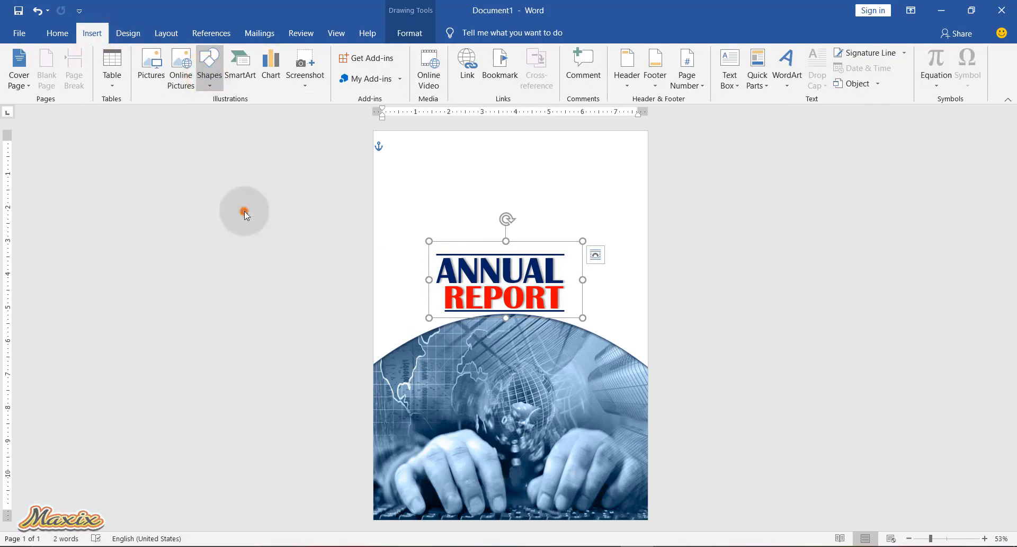
{"action": "left_click_drag", "start_coordinate": [473, 176], "coordinate": [554, 254]}
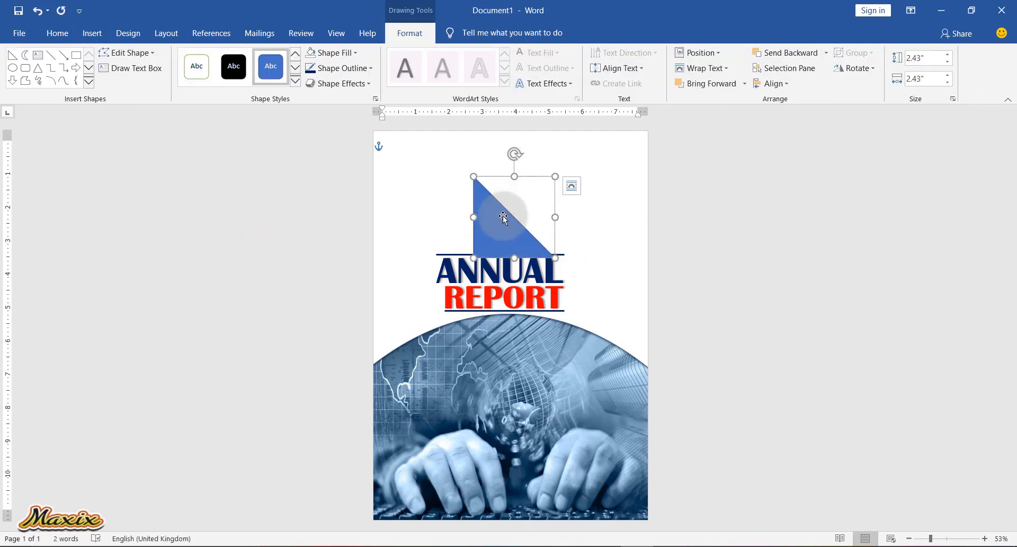
Step: Rotate the right triangle 180 degrees and move it partly past the page edges to fill the page's upper-right corner
{"action": "mouse_move", "coordinate": [517, 156]}
{"action": "left_mouse_down"}
{"action": "mouse_move", "coordinate": [451, 176]}
{"action": "mouse_move", "coordinate": [466, 227]}
{"action": "mouse_move", "coordinate": [516, 236]}
{"action": "left_mouse_up"}
{"action": "left_click_drag", "start_coordinate": [519, 200], "coordinate": [631, 146]}
{"action": "left_click_drag", "start_coordinate": [626, 227], "coordinate": [623, 228]}
{"action": "key", "text": "Right"}
{"action": "key", "text": "Right"}
{"action": "key", "text": "Right"}
{"action": "key", "text": "Right"}
{"action": "key", "text": "Right"}
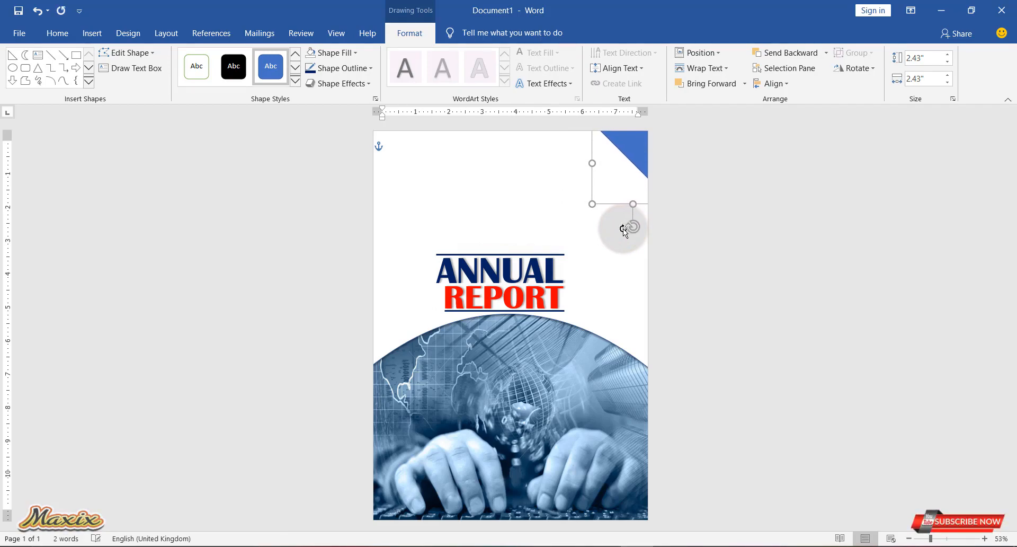
{"action": "key", "text": "Right"}
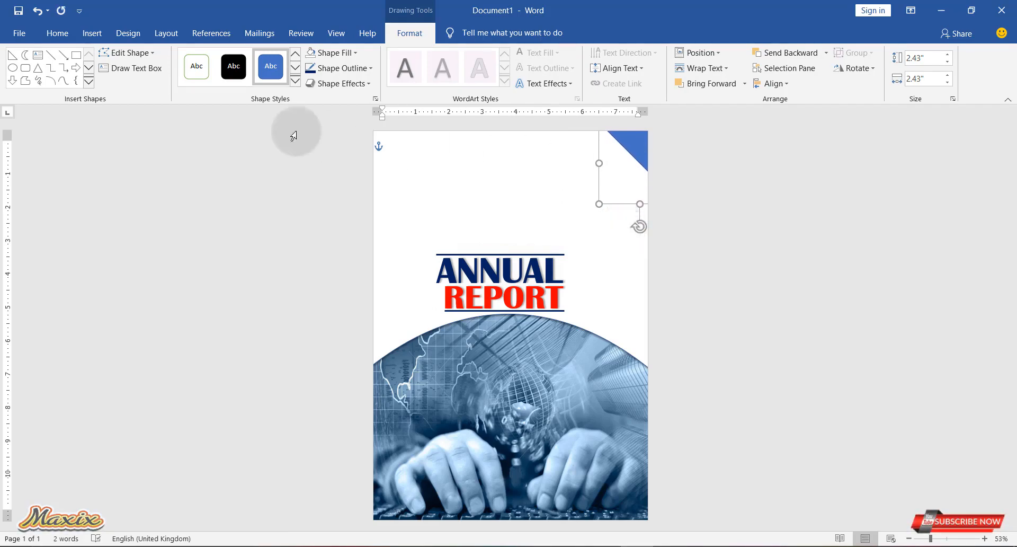
Step: Draw a second right triangle and resize it to a long, thin shape of about 1.16" by 5.37"
{"action": "left_click", "coordinate": [90, 81]}
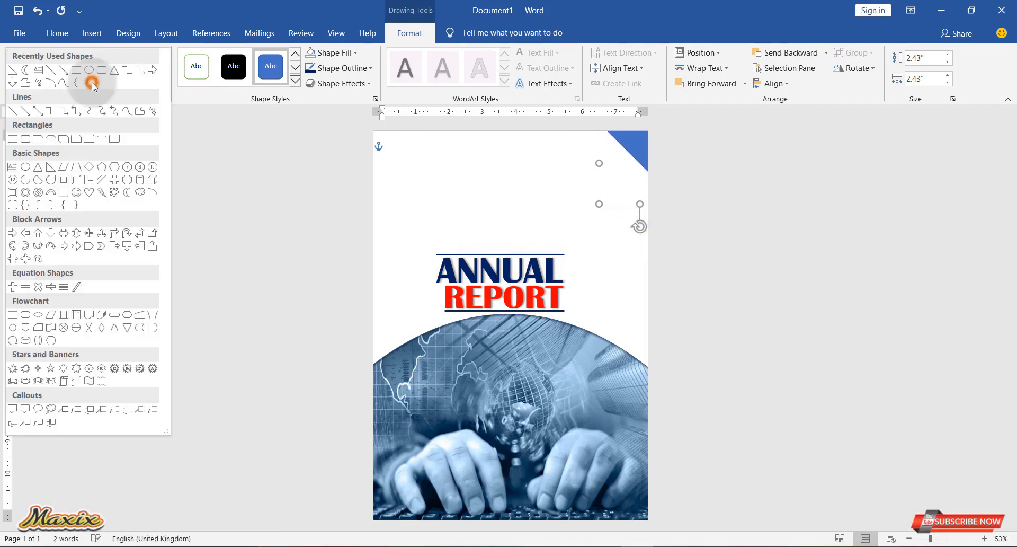
{"action": "left_click", "coordinate": [49, 170]}
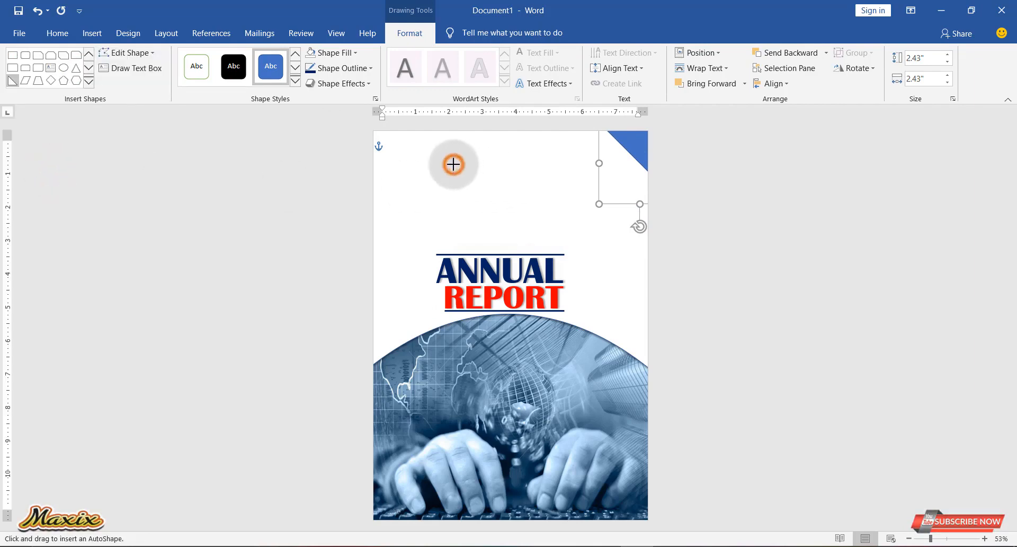
{"action": "left_click_drag", "start_coordinate": [453, 164], "coordinate": [610, 290]}
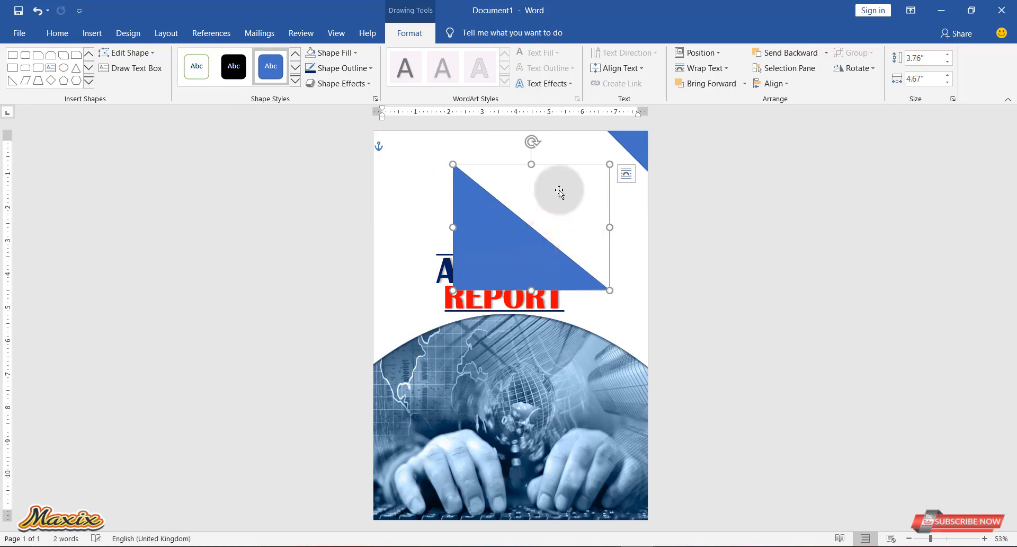
{"action": "left_click_drag", "start_coordinate": [609, 164], "coordinate": [638, 253]}
Step: Tilt the thin triangle slightly clockwise and place it across the page's top edge, pointing toward the corner triangle
{"action": "left_click_drag", "start_coordinate": [529, 271], "coordinate": [547, 137]}
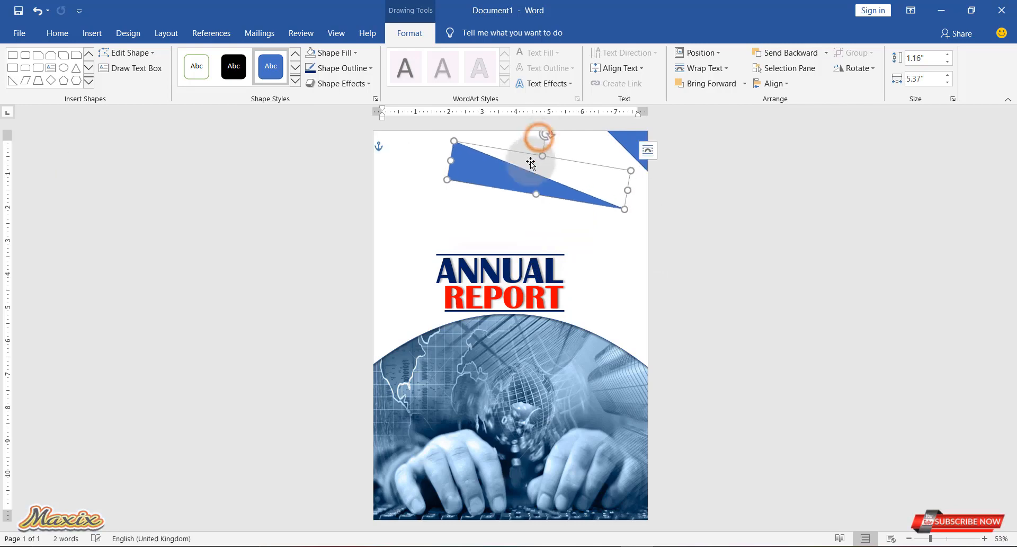
{"action": "left_click_drag", "start_coordinate": [516, 186], "coordinate": [575, 135]}
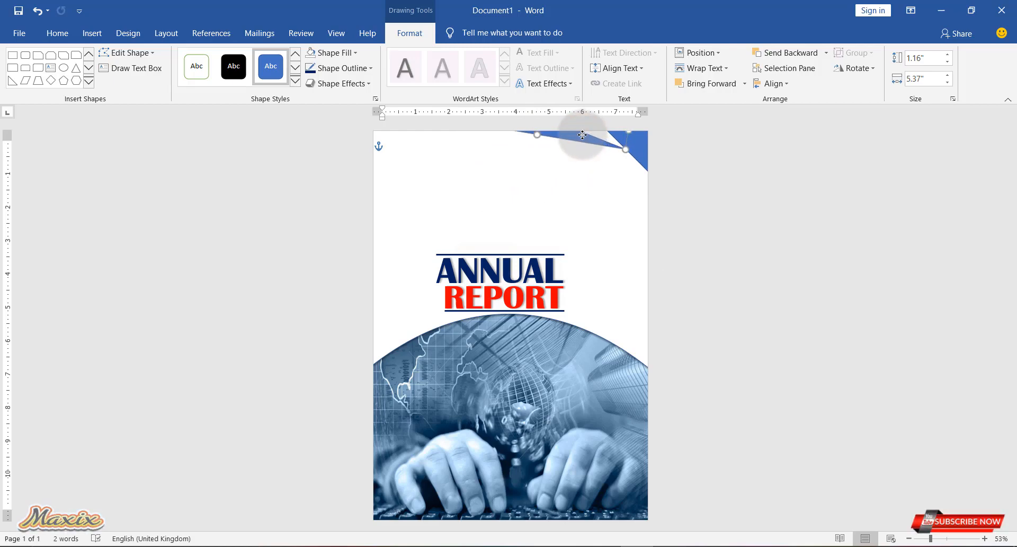
Step: Duplicate the thin triangle, rotate the copy upright and place it across the page's right edge, with its tip meeting the corner triangle
{"action": "key", "text": "ctrl+z"}
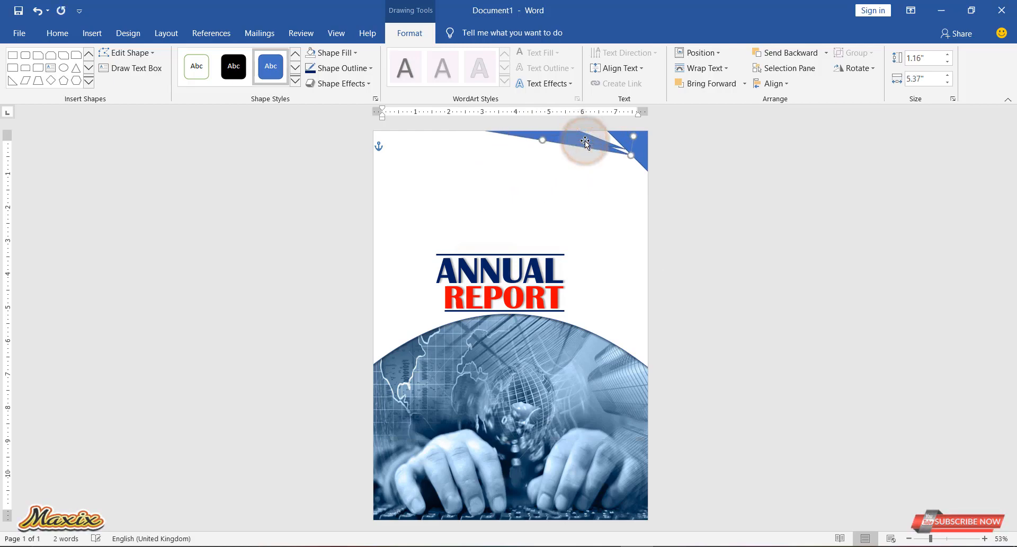
{"action": "left_click_drag", "start_coordinate": [575, 144], "coordinate": [574, 207]}
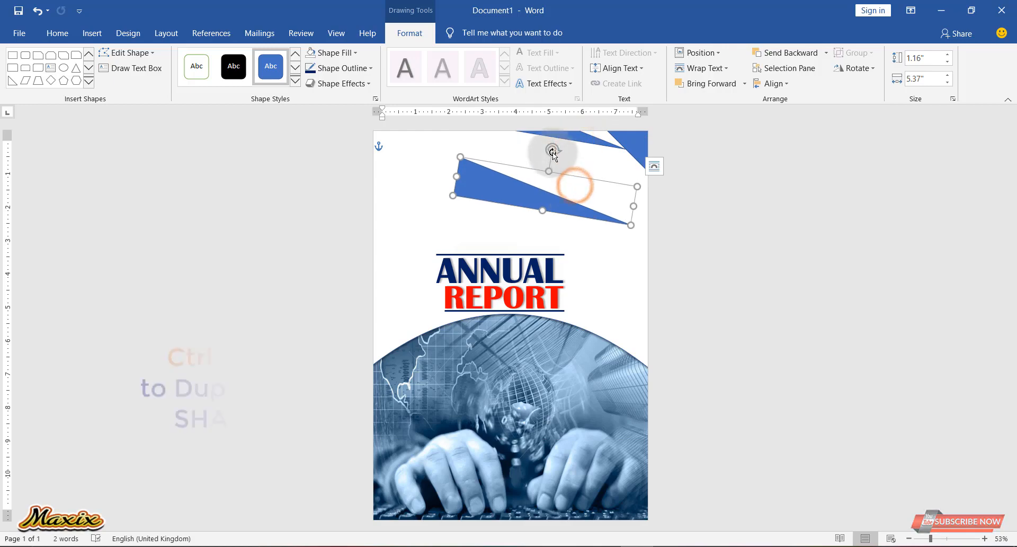
{"action": "left_click_drag", "start_coordinate": [552, 152], "coordinate": [597, 250]}
{"action": "left_click_drag", "start_coordinate": [579, 327], "coordinate": [591, 325]}
{"action": "left_click_drag", "start_coordinate": [559, 237], "coordinate": [677, 228]}
{"action": "left_click_drag", "start_coordinate": [685, 233], "coordinate": [567, 262]}
{"action": "left_click_drag", "start_coordinate": [577, 214], "coordinate": [625, 223]}
{"action": "left_click_drag", "start_coordinate": [561, 242], "coordinate": [659, 259]}
Step: Widen the thin triangle on the page's right edge to about 1.47" and undo the last adjustment
{"action": "left_click", "coordinate": [584, 253]}
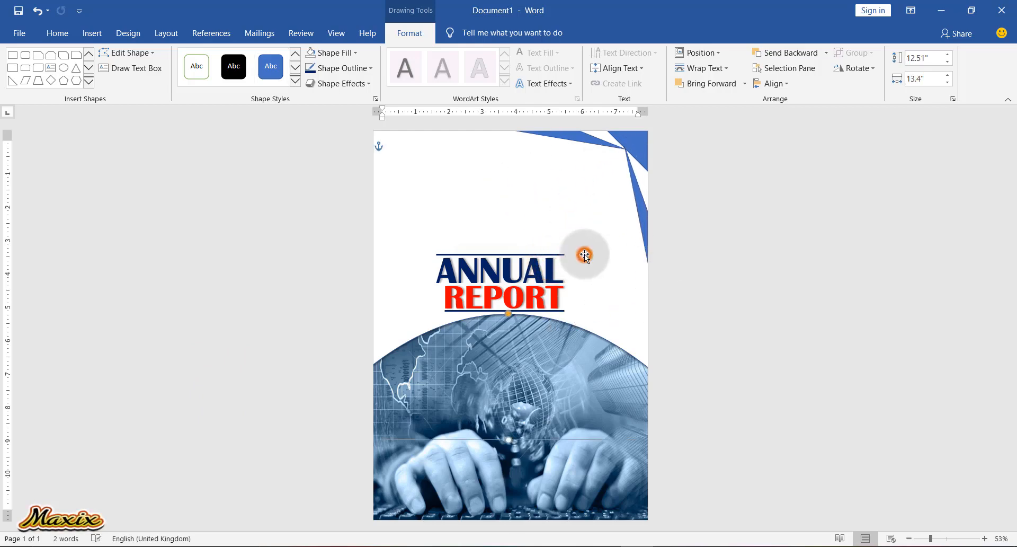
{"action": "left_click", "coordinate": [647, 225]}
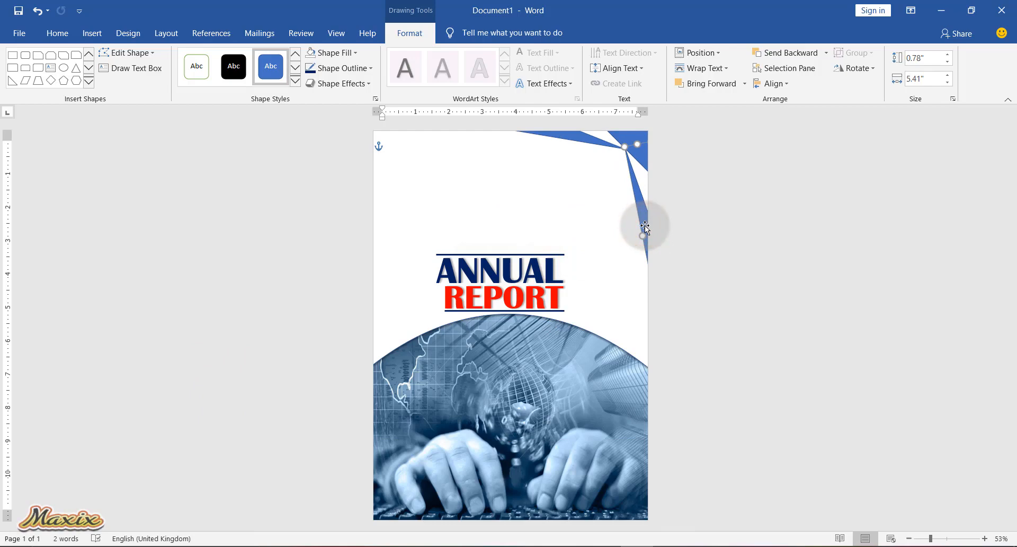
{"action": "left_click", "coordinate": [645, 227]}
{"action": "left_click_drag", "start_coordinate": [643, 237], "coordinate": [651, 227]}
{"action": "left_click_drag", "start_coordinate": [641, 238], "coordinate": [599, 264]}
{"action": "key", "text": "ctrl+z"}
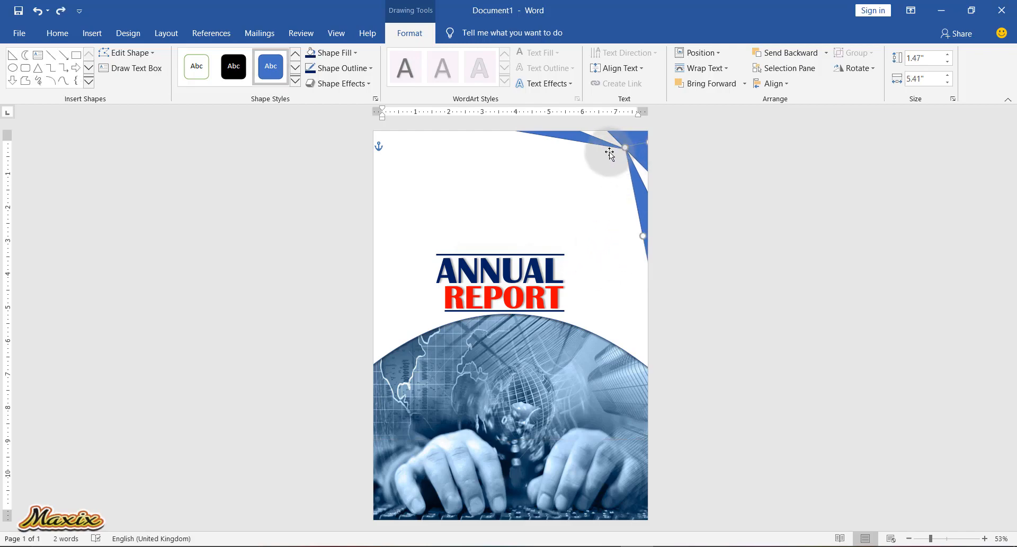
Step: Group the corner triangle and both thin triangles into one object
{"action": "left_click", "coordinate": [585, 141], "text": "shift"}
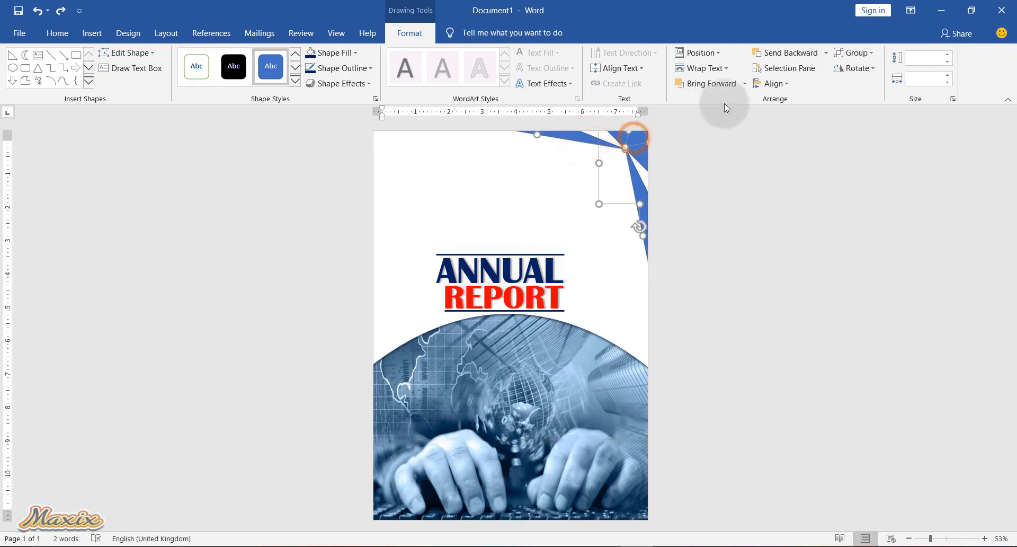
{"action": "left_click", "coordinate": [865, 54]}
{"action": "left_click", "coordinate": [861, 69]}
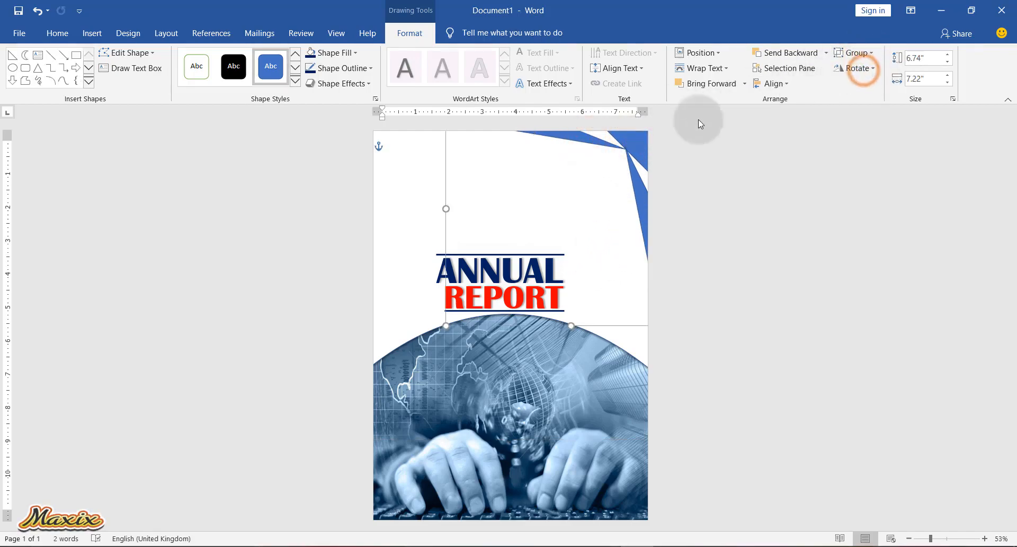
Step: Fill the grouped corner triangles with dark blue and give them a red glow
{"action": "left_click", "coordinate": [639, 195]}
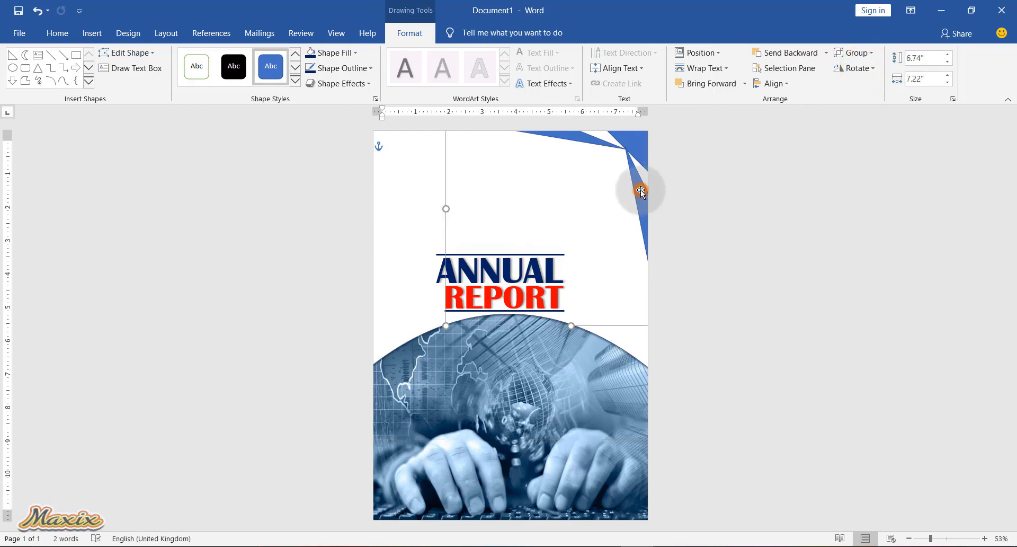
{"action": "left_click", "coordinate": [310, 57]}
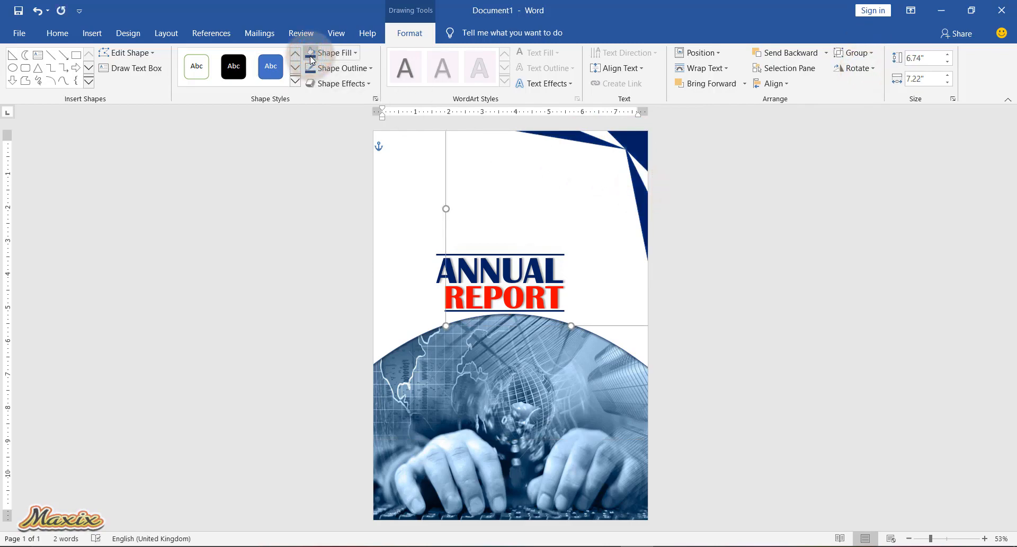
{"action": "left_click", "coordinate": [339, 83]}
{"action": "left_click", "coordinate": [360, 168]}
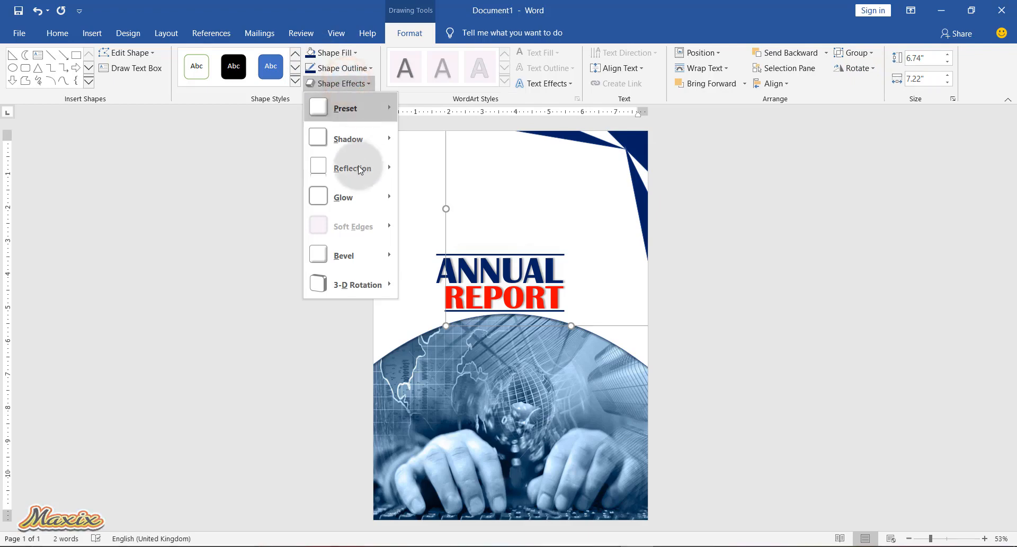
{"action": "left_click", "coordinate": [358, 193]}
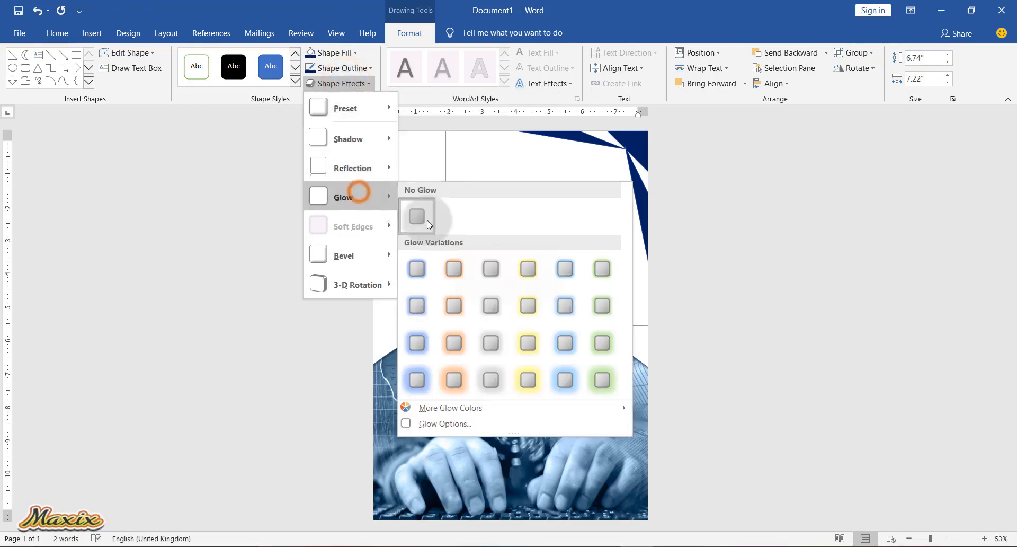
{"action": "left_click", "coordinate": [612, 408]}
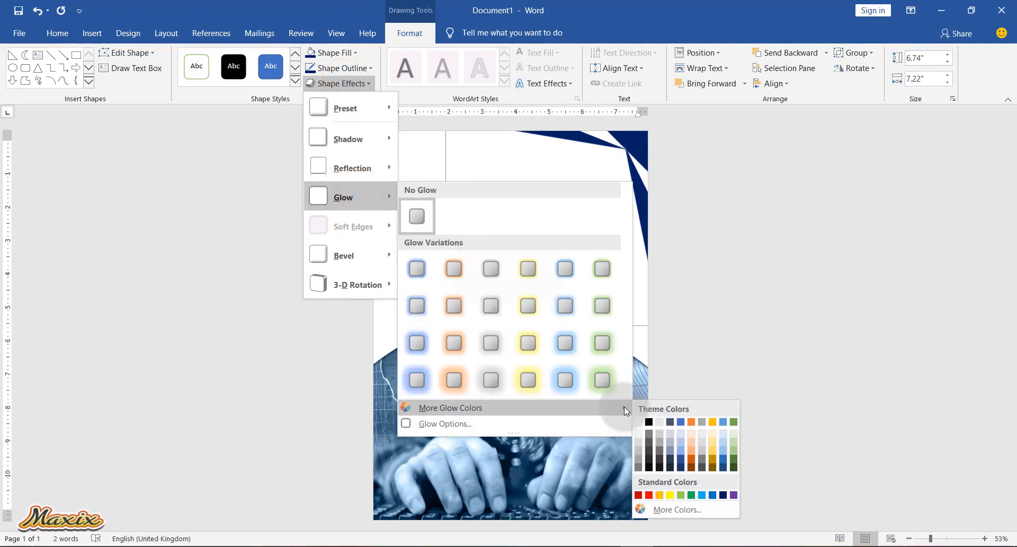
{"action": "left_click", "coordinate": [650, 497]}
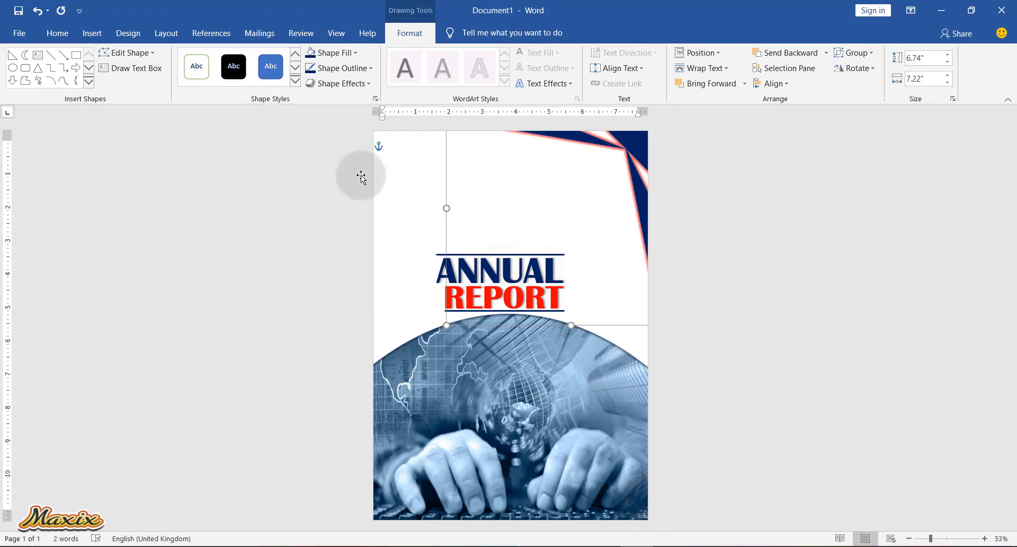
Step: Draw a rectangle about 7.06" high and 0.73" wide down the page's left edge and fill it with dark blue
{"action": "left_click", "coordinate": [89, 81]}
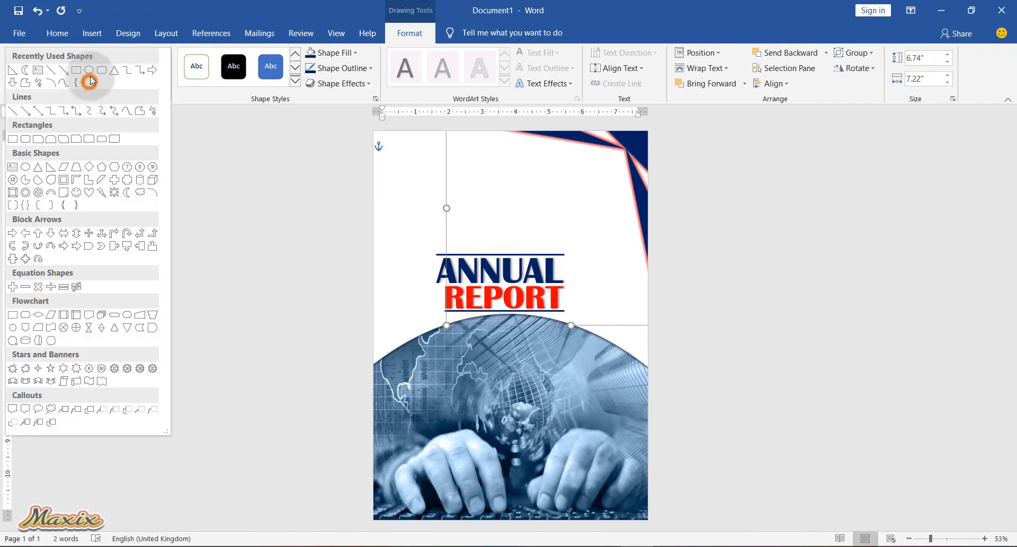
{"action": "left_click", "coordinate": [13, 138]}
{"action": "left_click_drag", "start_coordinate": [388, 138], "coordinate": [413, 370]}
{"action": "left_click_drag", "start_coordinate": [397, 292], "coordinate": [381, 285]}
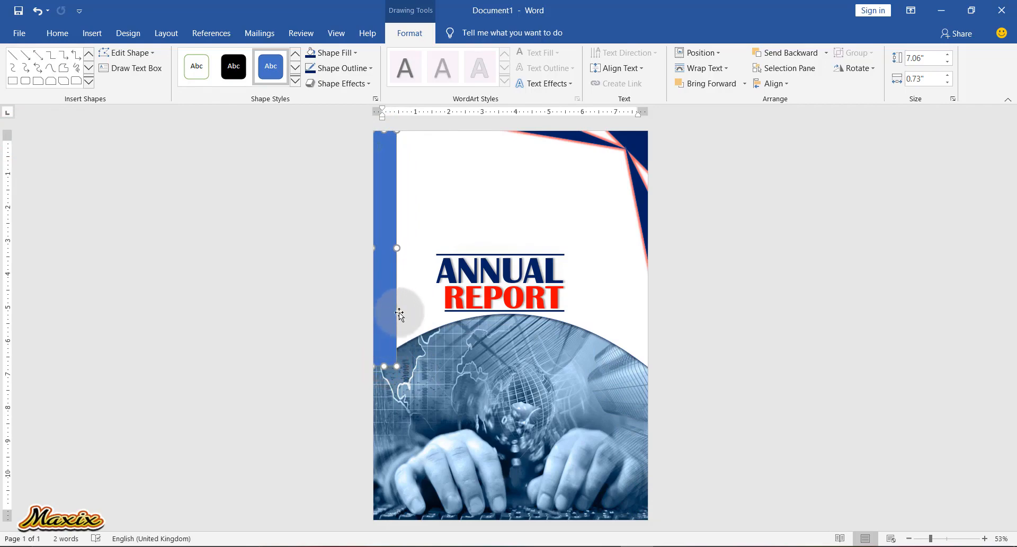
{"action": "left_click", "coordinate": [344, 53]}
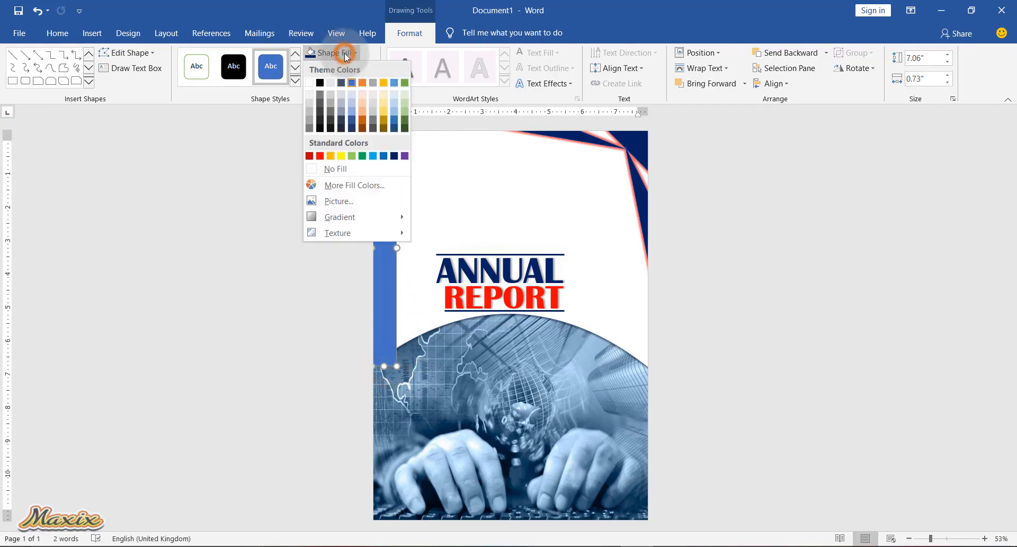
{"action": "left_click", "coordinate": [392, 158]}
Step: Edit the blue strip's points, raising its lower-right corner so the lower end follows the curve of the picture
{"action": "right_click", "coordinate": [385, 360]}
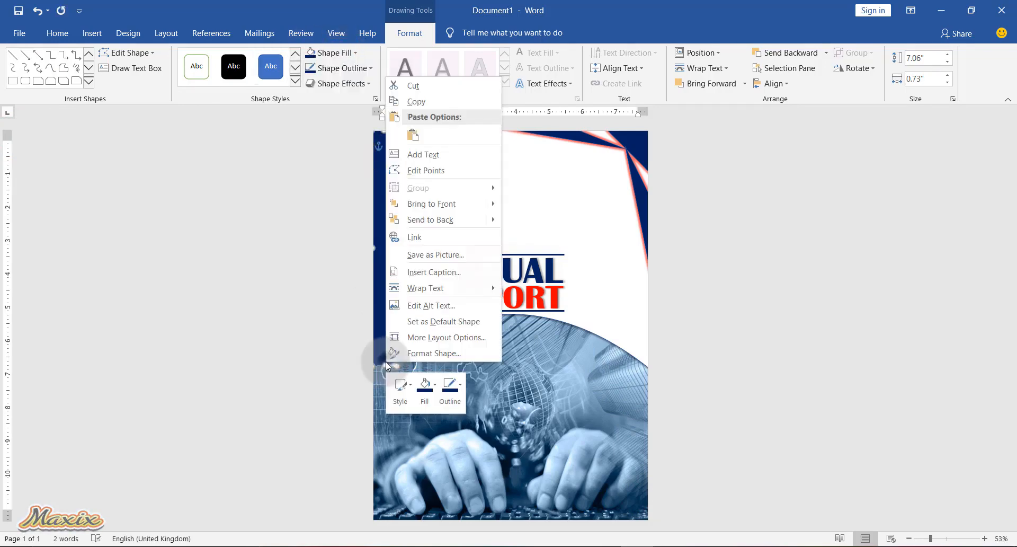
{"action": "left_click", "coordinate": [422, 170]}
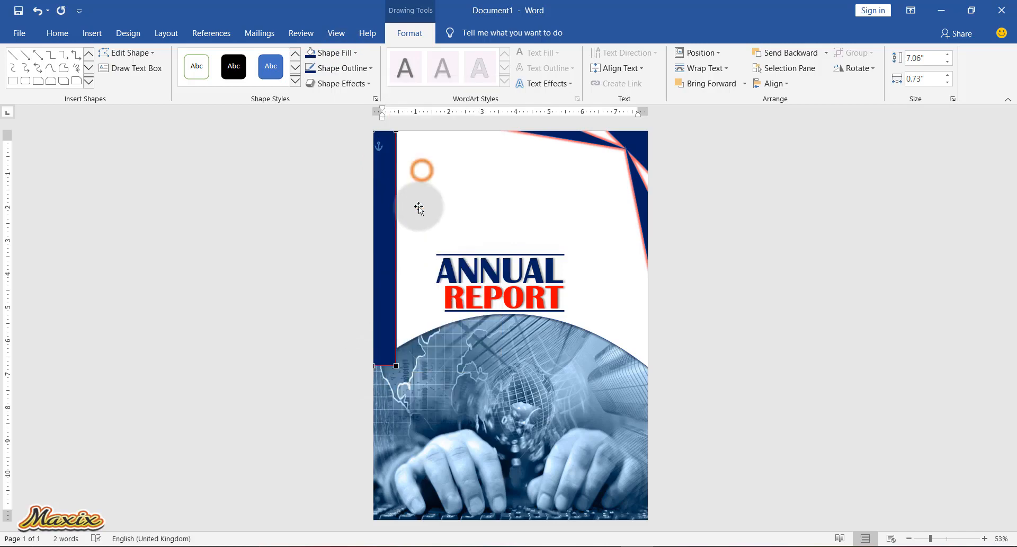
{"action": "left_click_drag", "start_coordinate": [397, 365], "coordinate": [397, 350]}
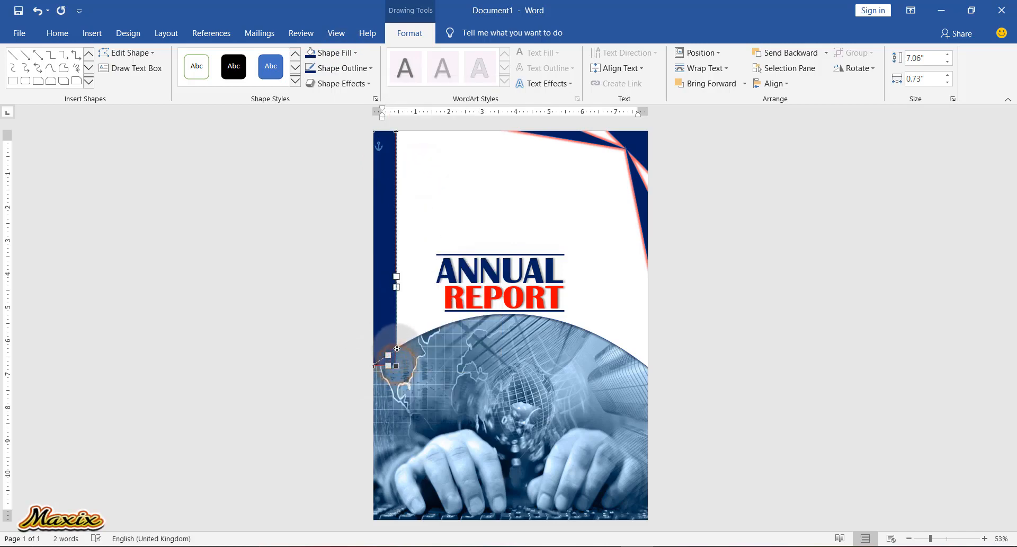
{"action": "left_click", "coordinate": [534, 242]}
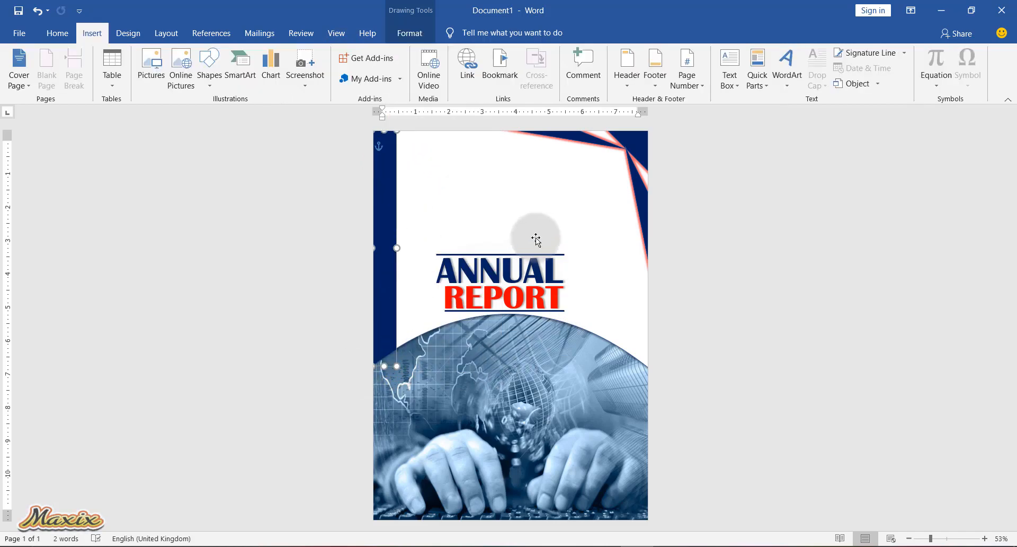
{"action": "left_click", "coordinate": [487, 217]}
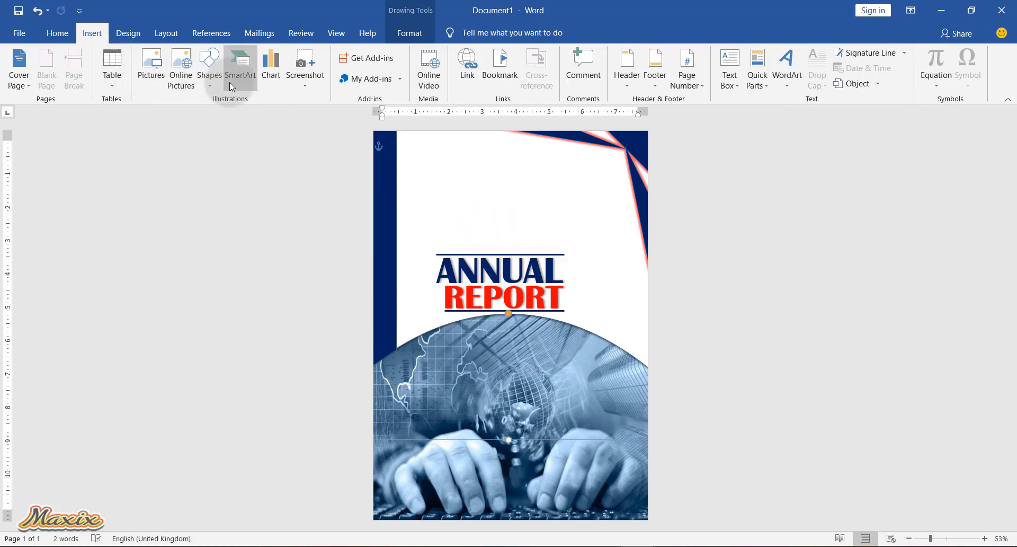
Step: Draw a text box about 2.21" by 4.52" above the title and enter MAXIX and LLC on separate lines
{"action": "left_click", "coordinate": [730, 69]}
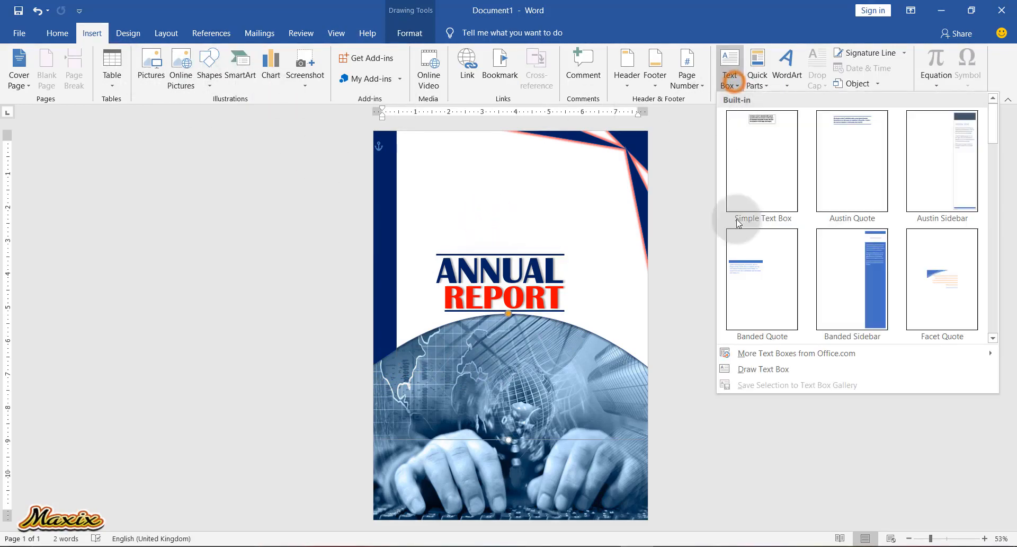
{"action": "left_click", "coordinate": [778, 370]}
{"action": "mouse_move", "coordinate": [454, 169]}
{"action": "left_mouse_down"}
{"action": "mouse_move", "coordinate": [612, 263]}
{"action": "mouse_move", "coordinate": [605, 243]}
{"action": "left_mouse_up"}
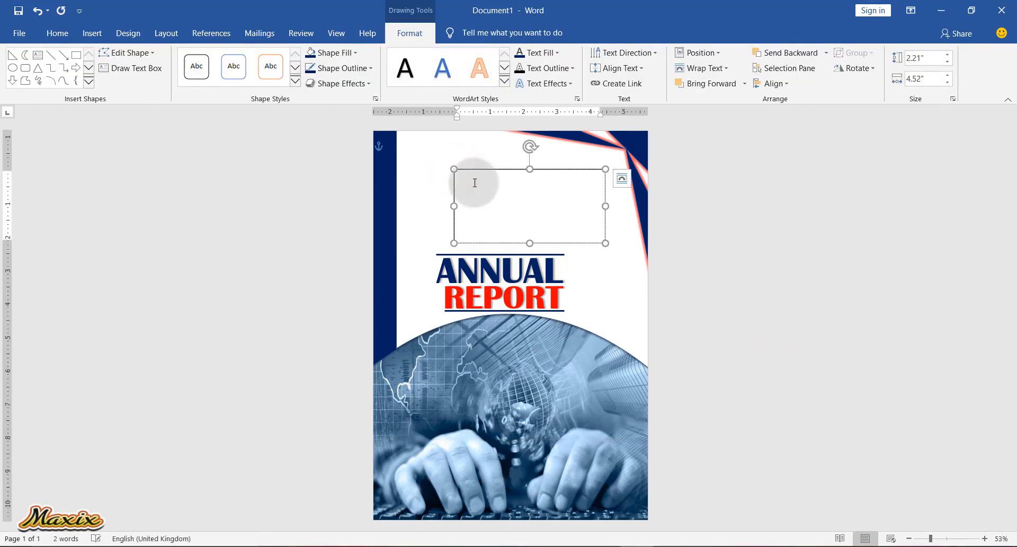
{"action": "type", "text": "MAXIX"}
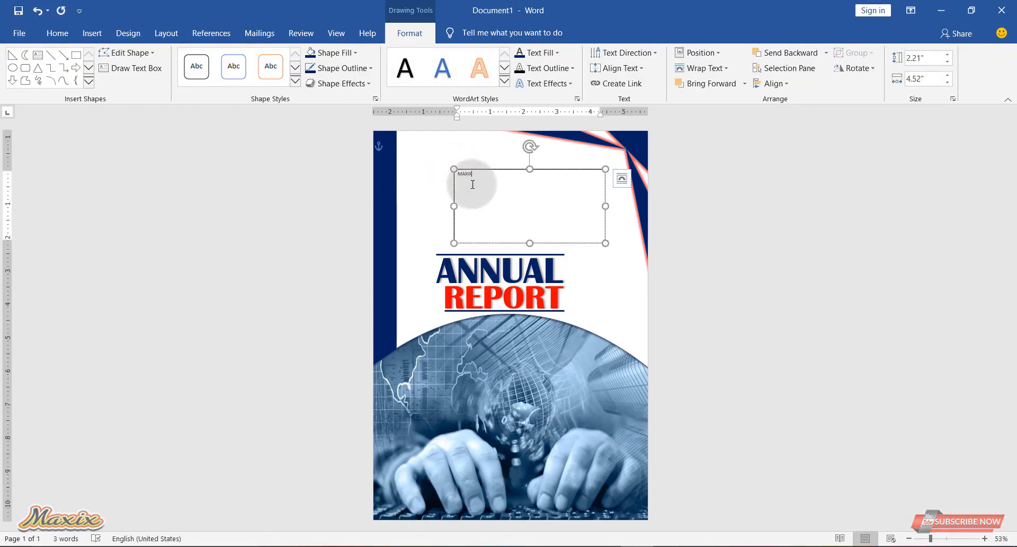
{"action": "key", "text": "Return"}
{"action": "type", "text": "LLC"}
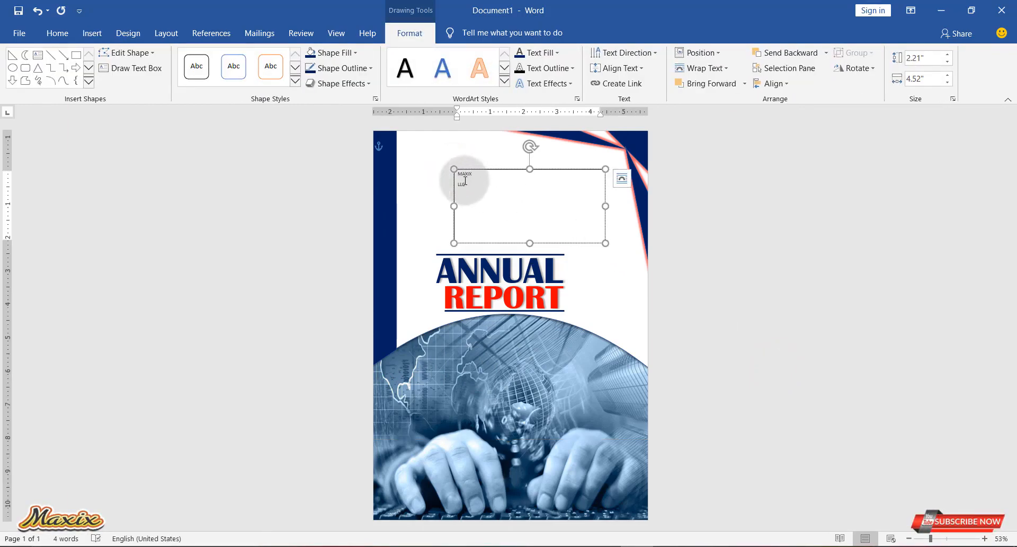
Step: Make the MAXIX and LLC lines bold with font size 26
{"action": "left_click_drag", "start_coordinate": [465, 180], "coordinate": [454, 171]}
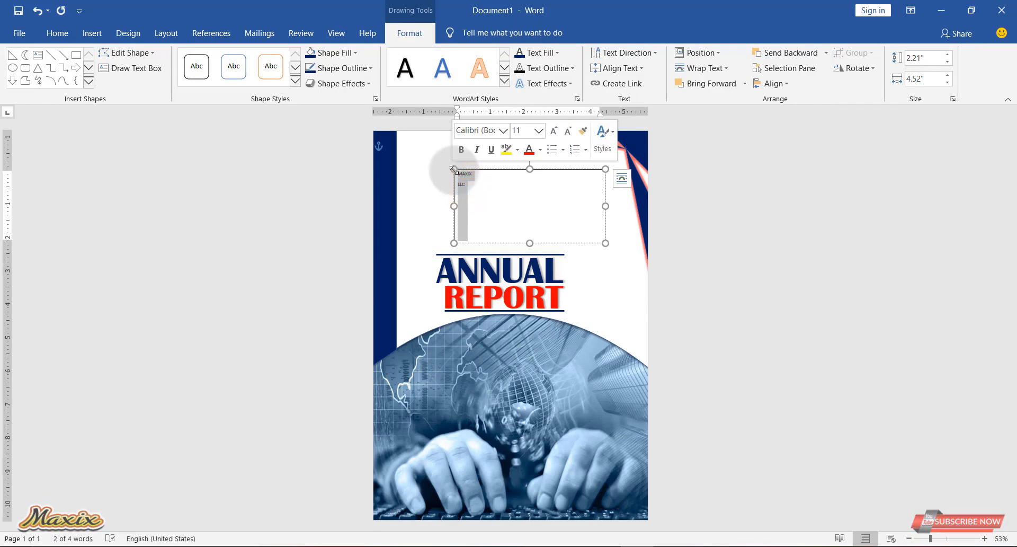
{"action": "left_click", "coordinate": [461, 149]}
{"action": "left_click", "coordinate": [538, 131]}
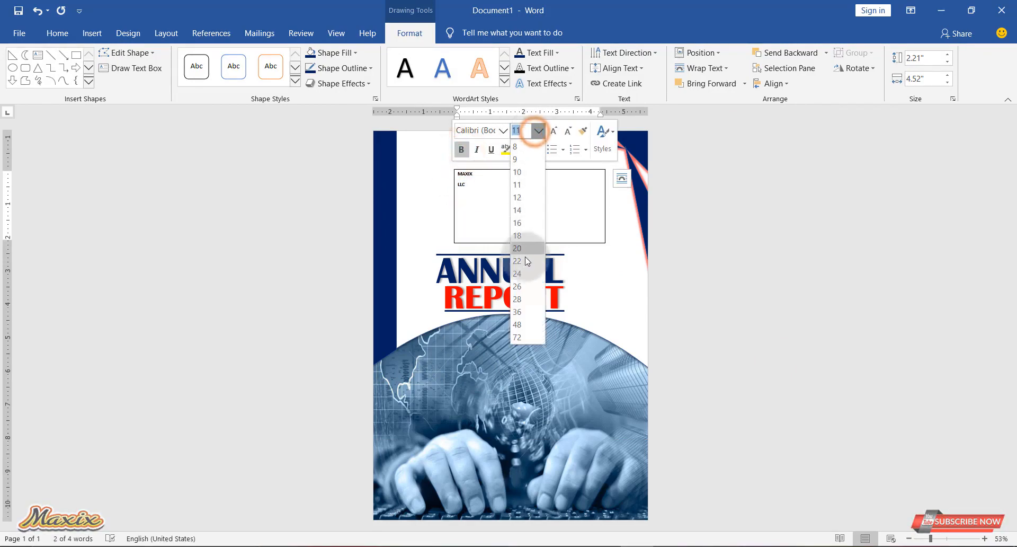
{"action": "left_click", "coordinate": [519, 286]}
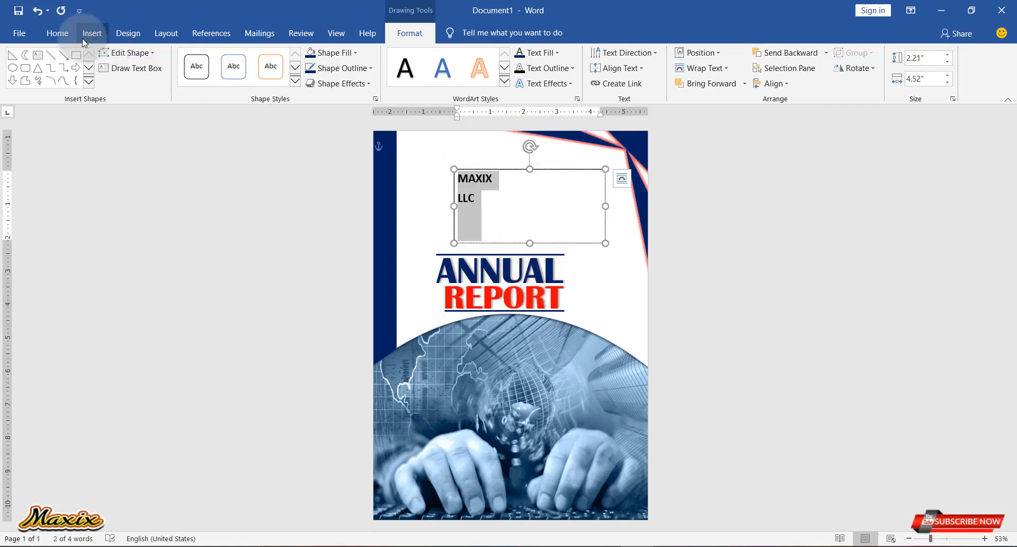
Step: Remove the space after the MAXIX and LLC paragraphs and shrink the text box to about 1.16" by 1.51"
{"action": "left_click", "coordinate": [57, 33]}
{"action": "left_click", "coordinate": [373, 79]}
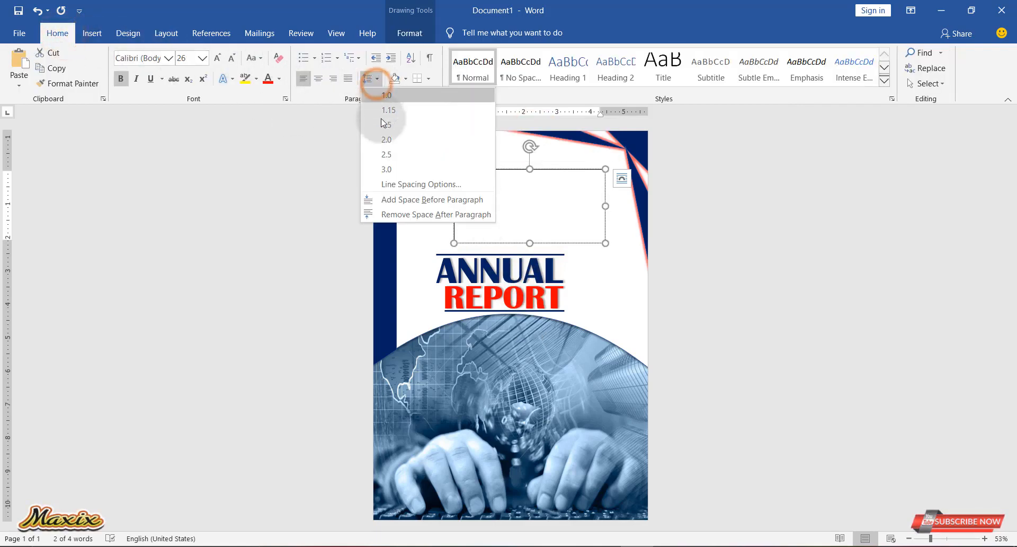
{"action": "left_click", "coordinate": [403, 212]}
{"action": "left_click_drag", "start_coordinate": [530, 243], "coordinate": [522, 217]}
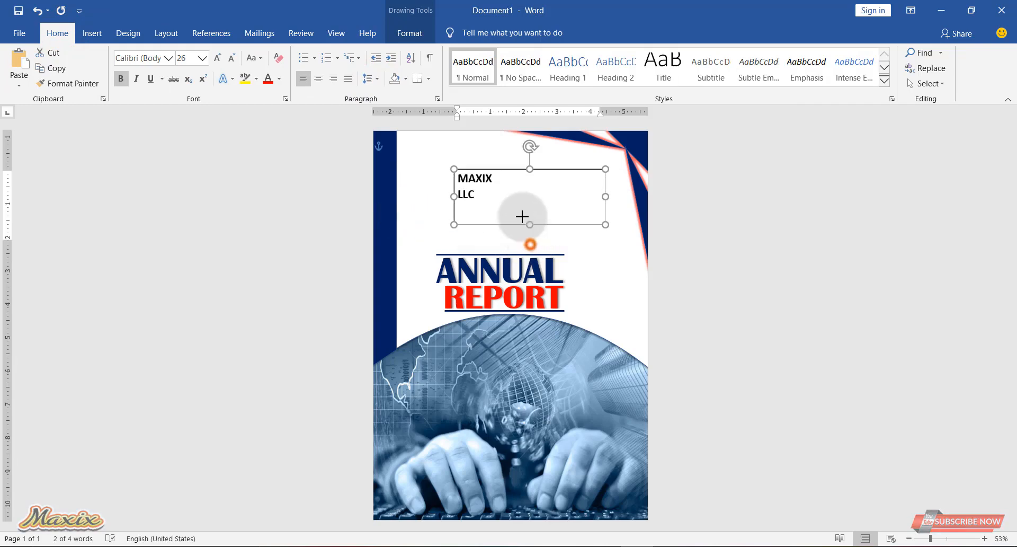
{"action": "left_click_drag", "start_coordinate": [605, 197], "coordinate": [505, 189]}
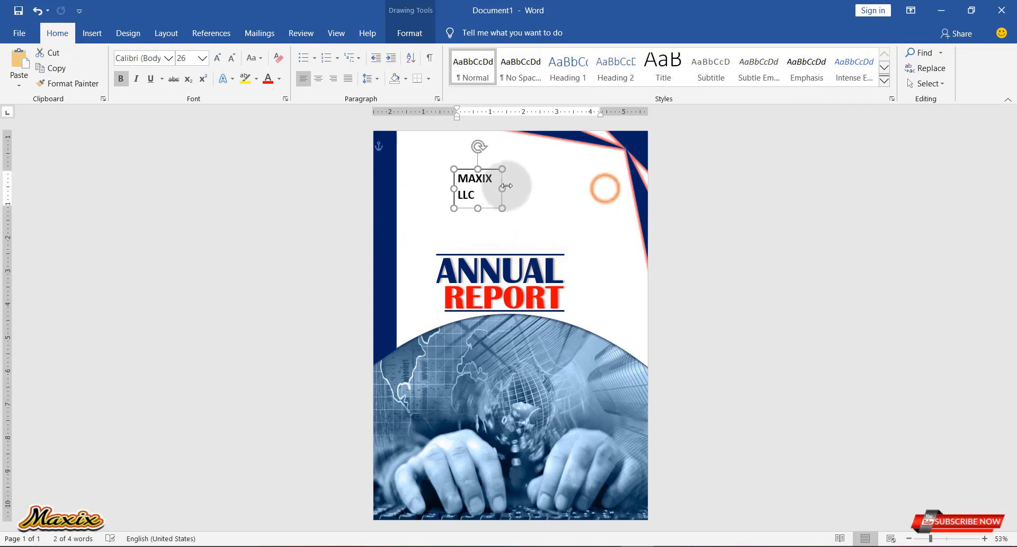
Step: Remove the fill and outline of the MAXIX LLC text box and move it up near the page's top edge
{"action": "left_click", "coordinate": [409, 32]}
{"action": "left_click", "coordinate": [336, 56]}
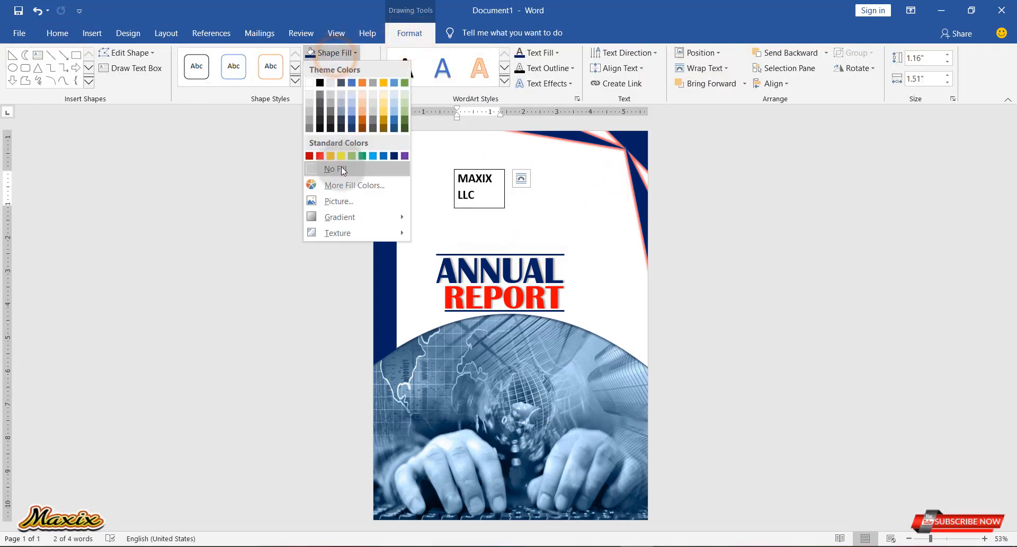
{"action": "left_click", "coordinate": [341, 168]}
{"action": "left_click", "coordinate": [339, 67]}
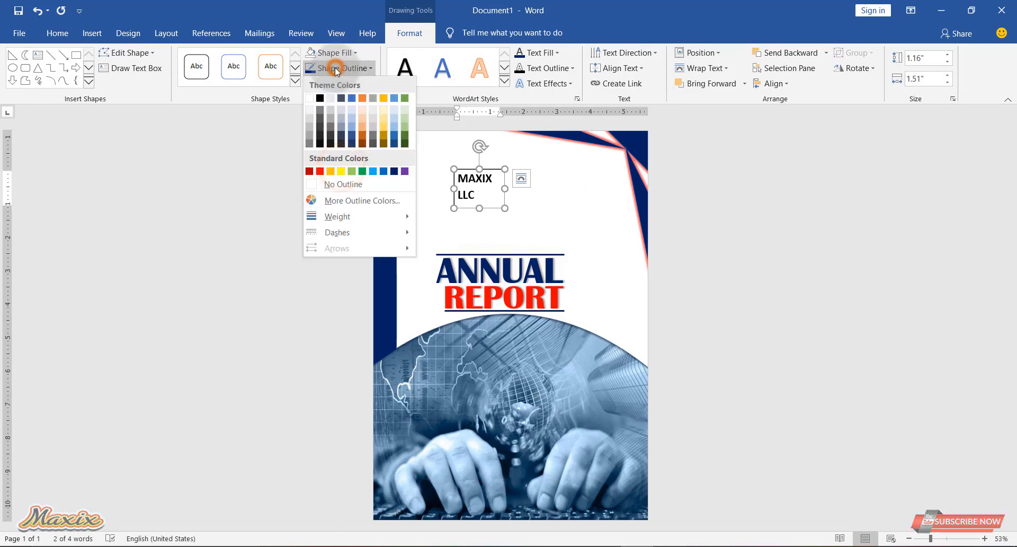
{"action": "left_click", "coordinate": [342, 183]}
{"action": "left_click_drag", "start_coordinate": [465, 169], "coordinate": [452, 144]}
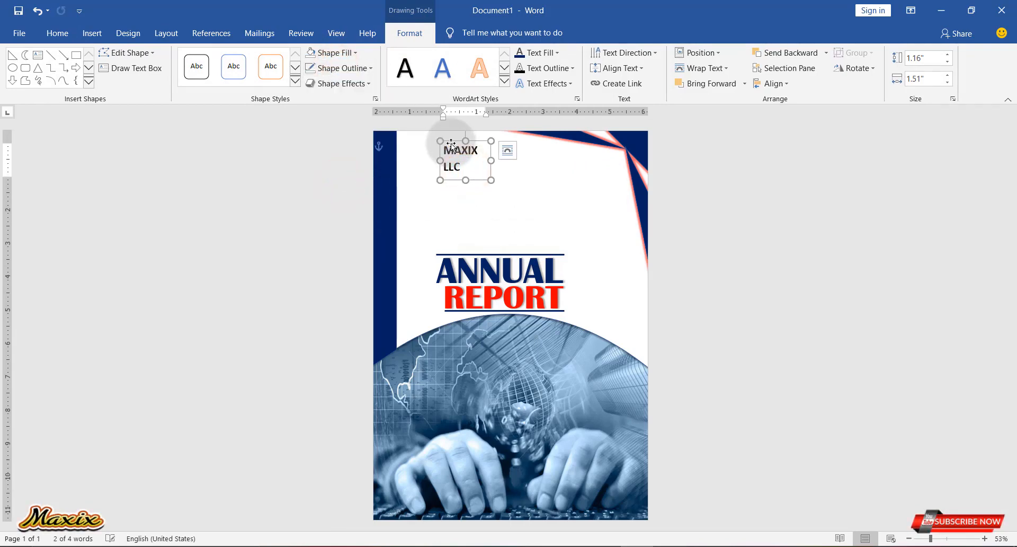
Step: Insert the picture LOGO.png into the cover page
{"action": "left_click", "coordinate": [90, 33]}
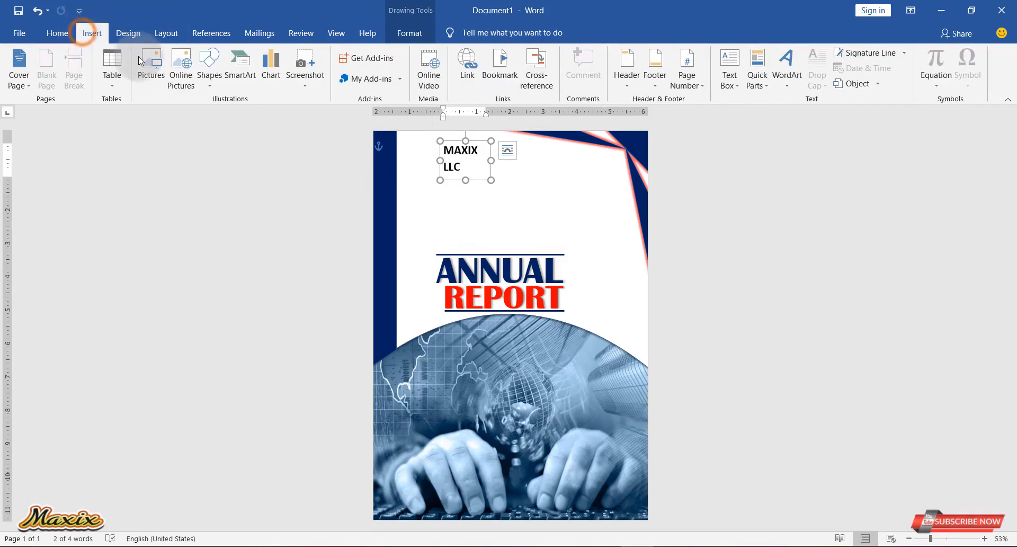
{"action": "left_click", "coordinate": [145, 62]}
{"action": "left_click", "coordinate": [224, 132]}
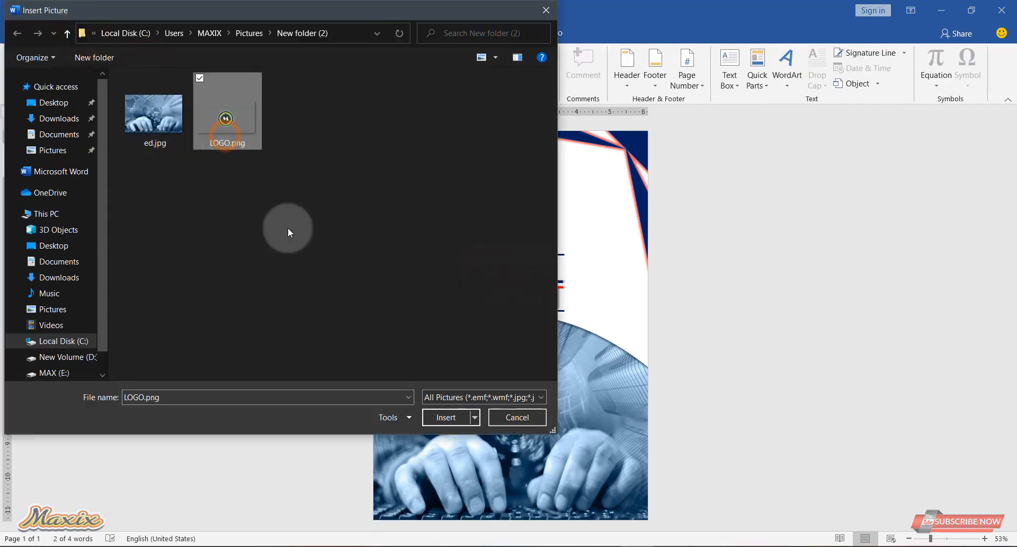
{"action": "left_click", "coordinate": [446, 417]}
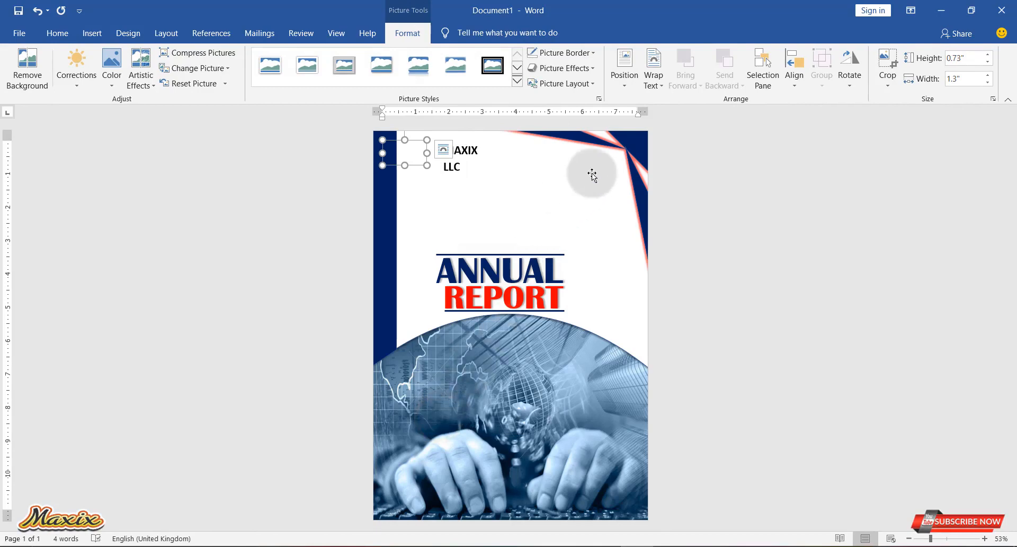
Step: Position the logo with text wrapping, enlarge it to about 1.88" by 3.34", and place its emblem just before the MAXIX LLC text
{"action": "left_click", "coordinate": [624, 83]}
{"action": "left_click", "coordinate": [625, 177]}
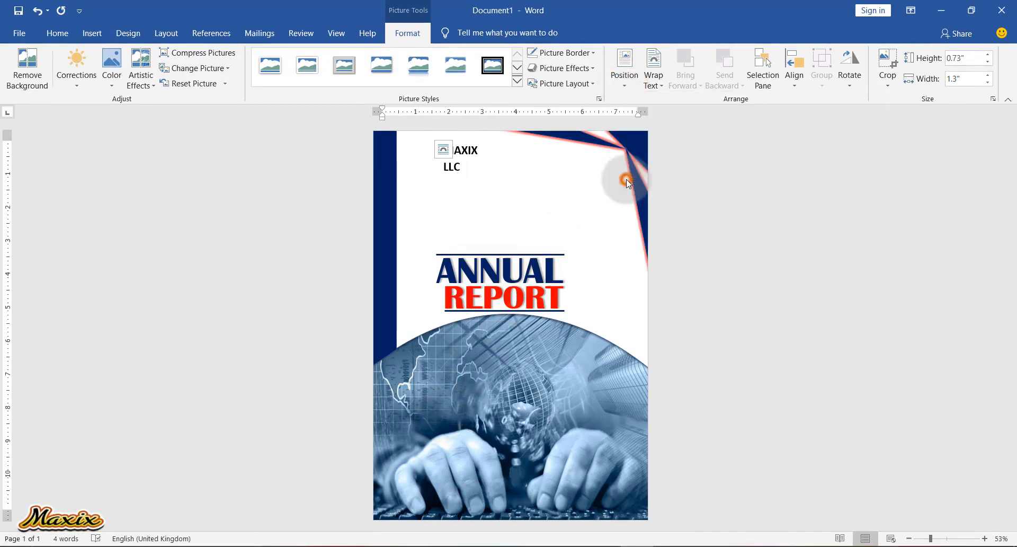
{"action": "left_click_drag", "start_coordinate": [433, 161], "coordinate": [460, 199]}
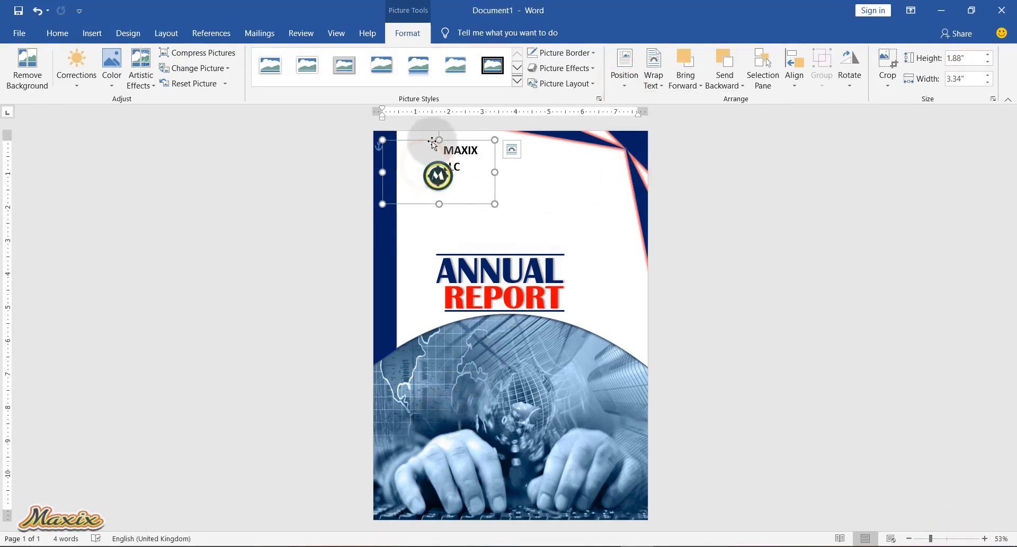
{"action": "left_click_drag", "start_coordinate": [432, 142], "coordinate": [425, 137]}
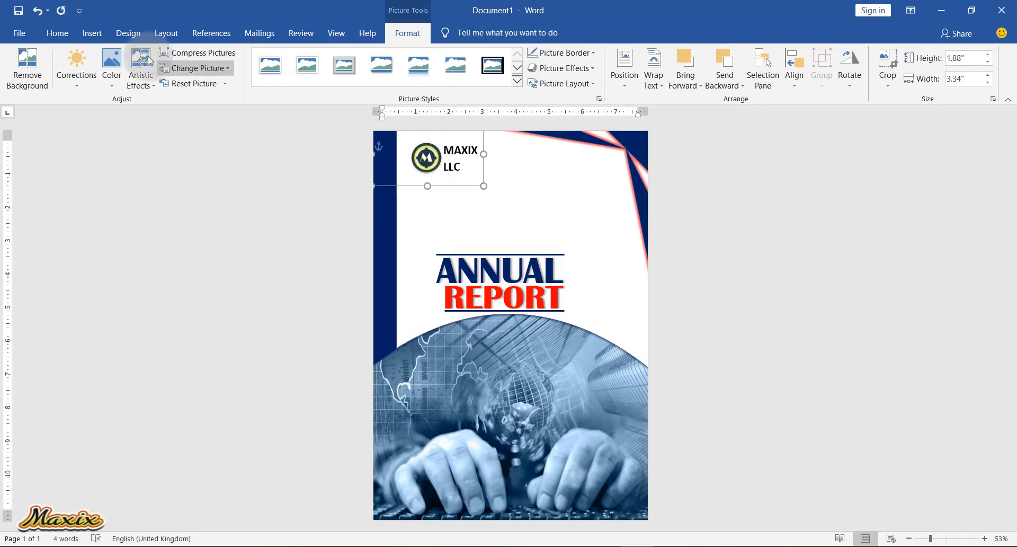
Step: Draw a text box about 1.29" by 3.54" over the page's lower right corner and enter "Compiled by:" with the compiler's name below
{"action": "left_click", "coordinate": [92, 34]}
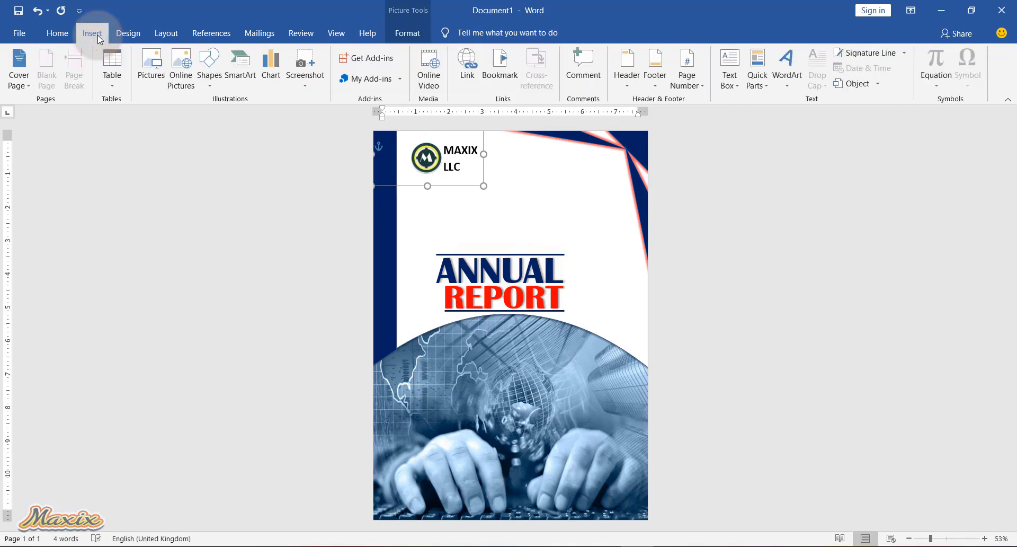
{"action": "left_click", "coordinate": [740, 88]}
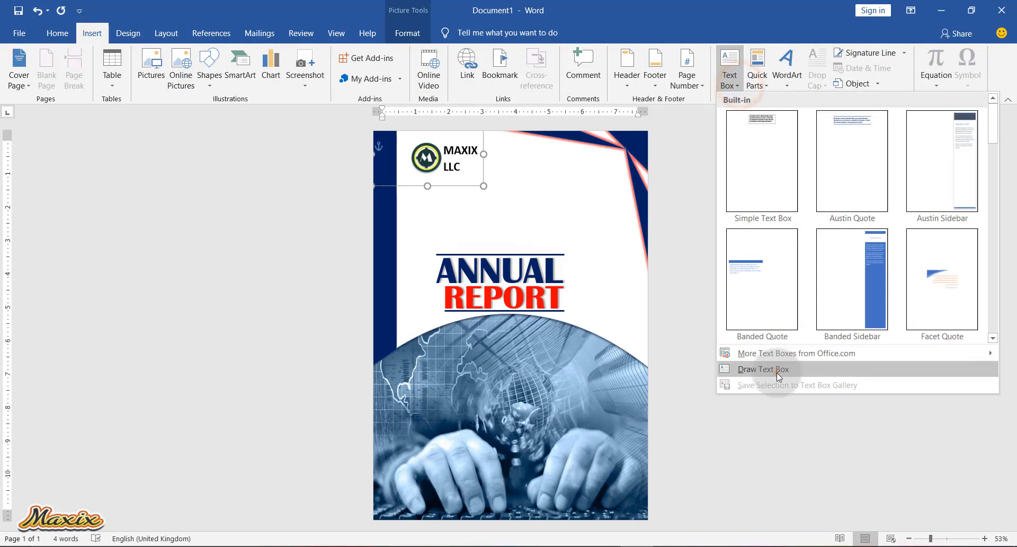
{"action": "left_click", "coordinate": [776, 373]}
{"action": "mouse_move", "coordinate": [532, 458]}
{"action": "left_mouse_down"}
{"action": "mouse_move", "coordinate": [609, 498]}
{"action": "mouse_move", "coordinate": [647, 502]}
{"action": "left_mouse_up"}
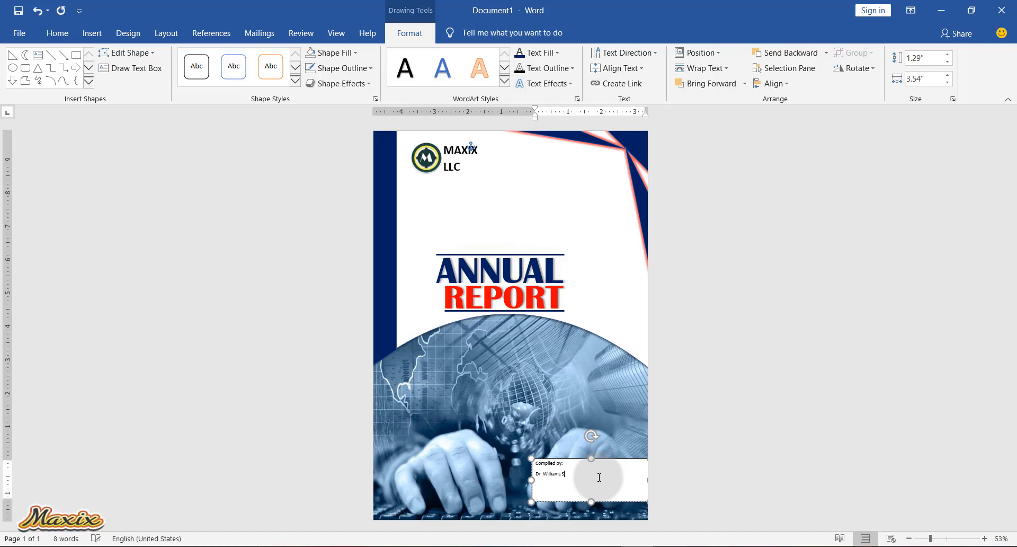
Step: Format both lines of the Compiled by text as bold, black Agency FB at size 24
{"action": "left_click_drag", "start_coordinate": [599, 477], "coordinate": [535, 461]}
{"action": "left_click", "coordinate": [534, 436]}
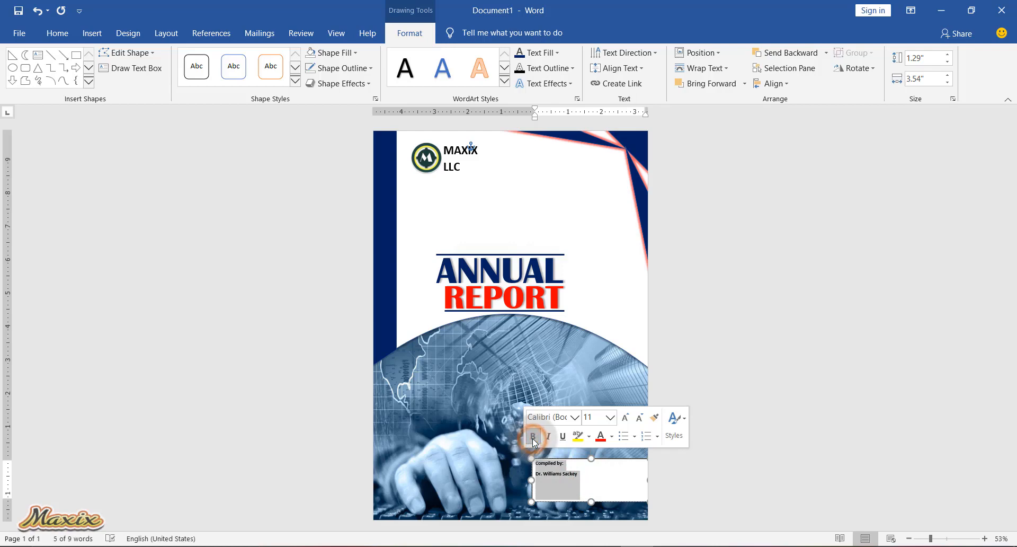
{"action": "left_click", "coordinate": [611, 436]}
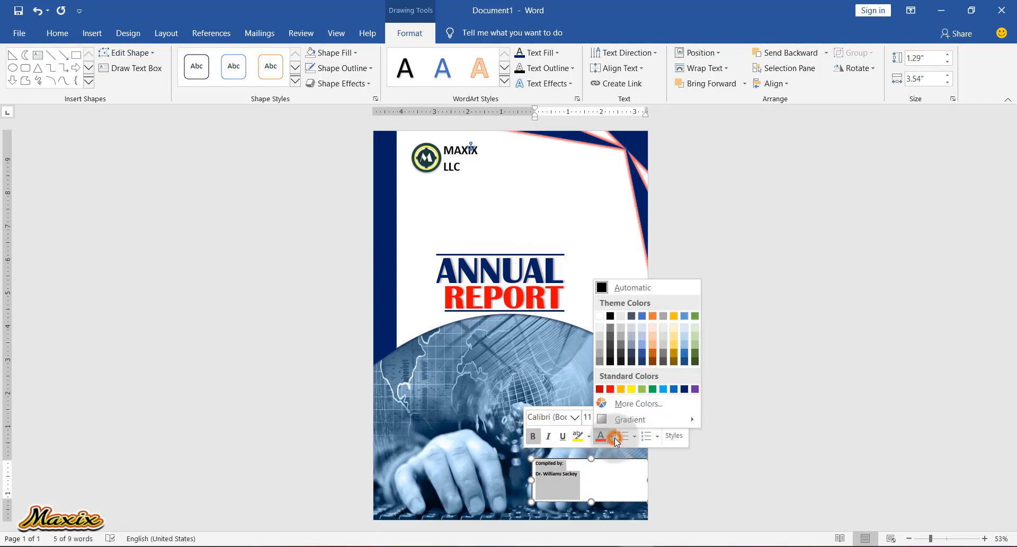
{"action": "left_click", "coordinate": [611, 316]}
{"action": "left_click", "coordinate": [577, 417]}
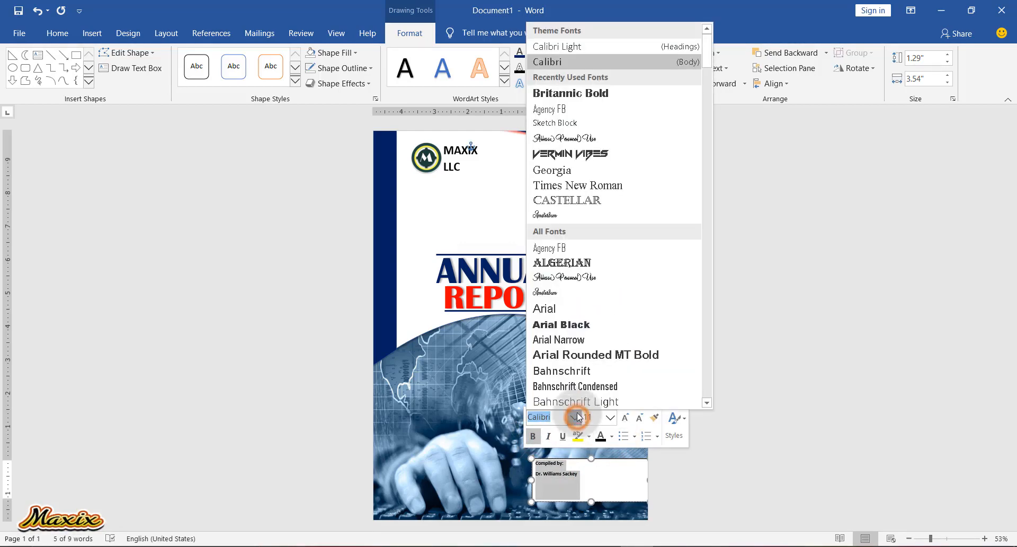
{"action": "left_click", "coordinate": [583, 112]}
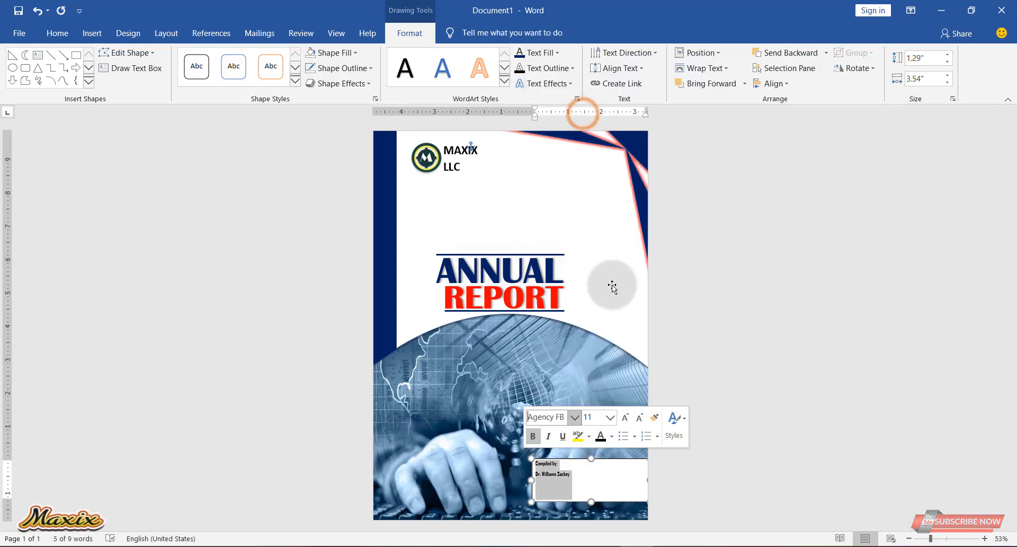
{"action": "left_click", "coordinate": [610, 417]}
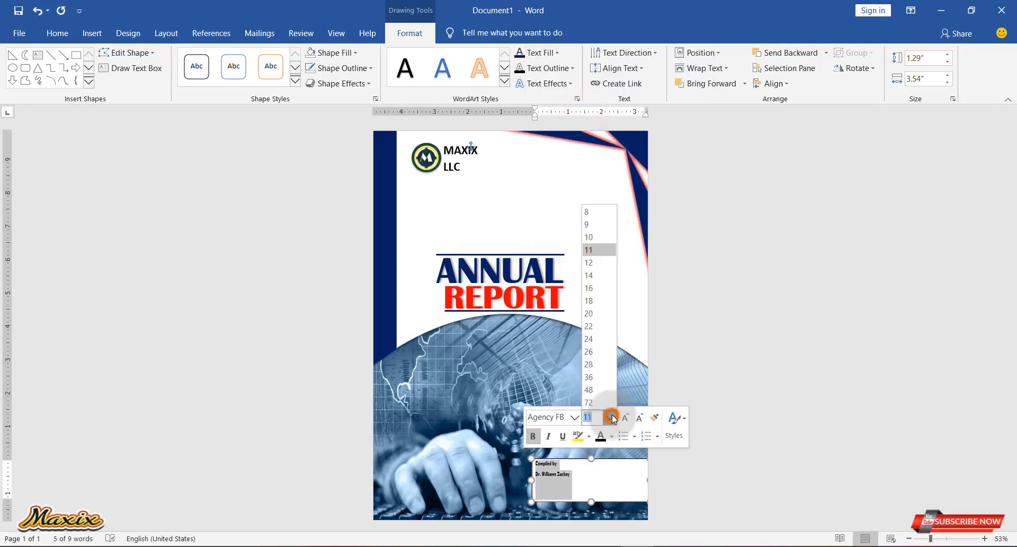
{"action": "left_click", "coordinate": [595, 337]}
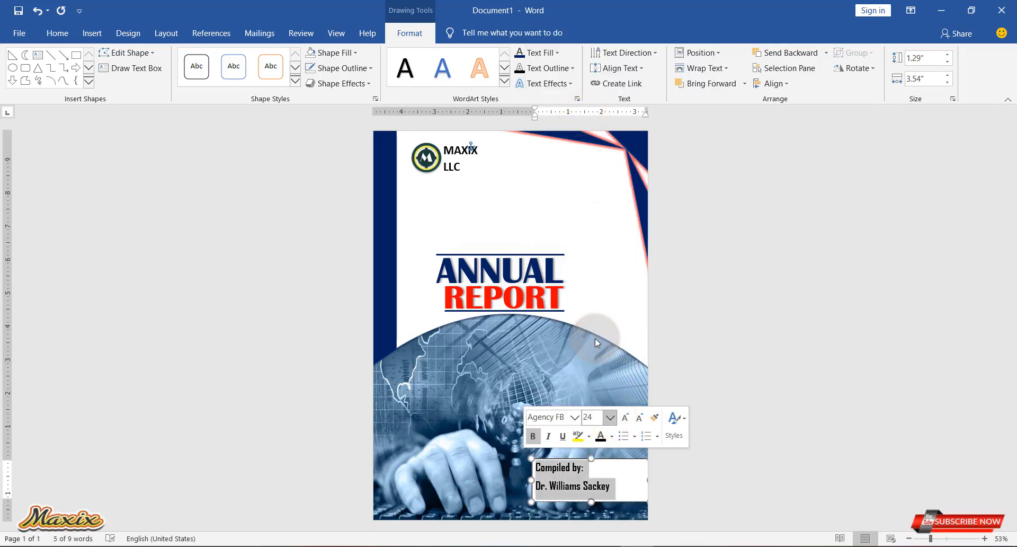
Step: Apply the semi-transparent blue preset style to the Compiled by text box and set its fill to a blue theme shade
{"action": "left_click", "coordinate": [295, 81]}
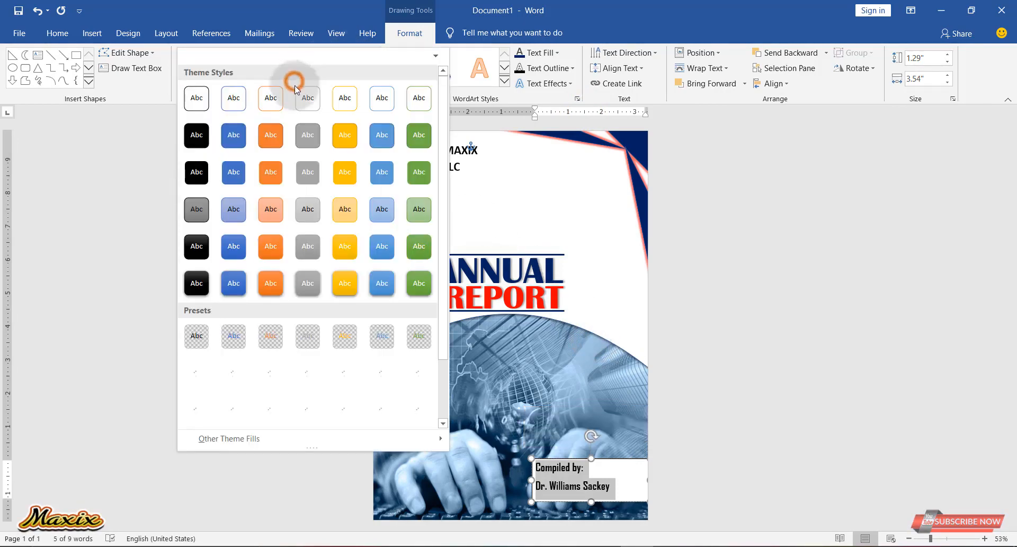
{"action": "left_click", "coordinate": [381, 410]}
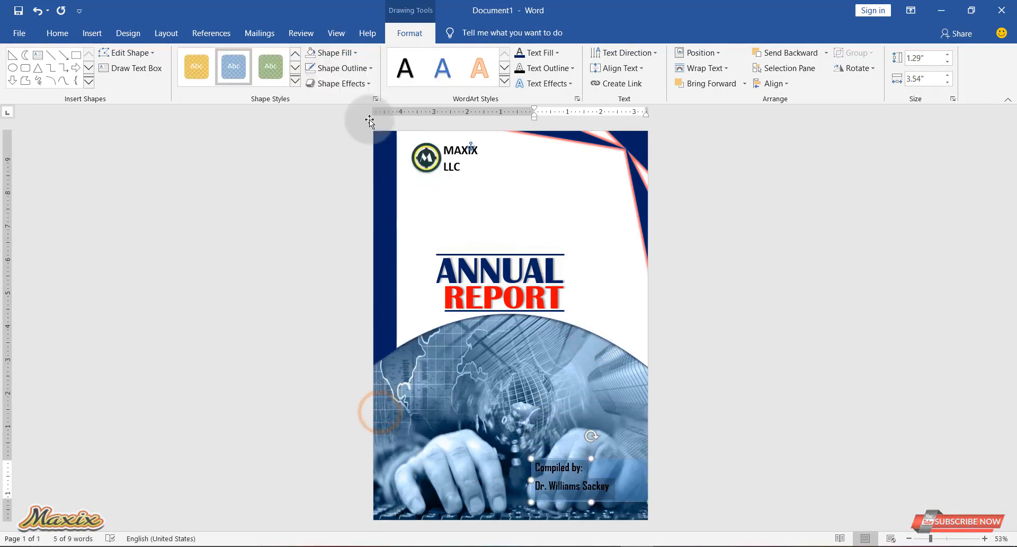
{"action": "left_click", "coordinate": [355, 53]}
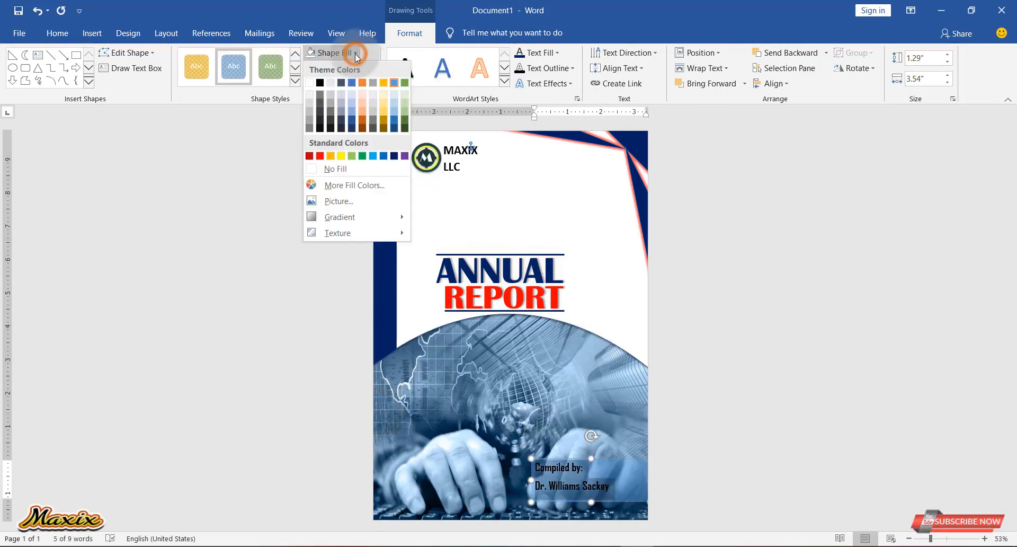
{"action": "left_click", "coordinate": [393, 113]}
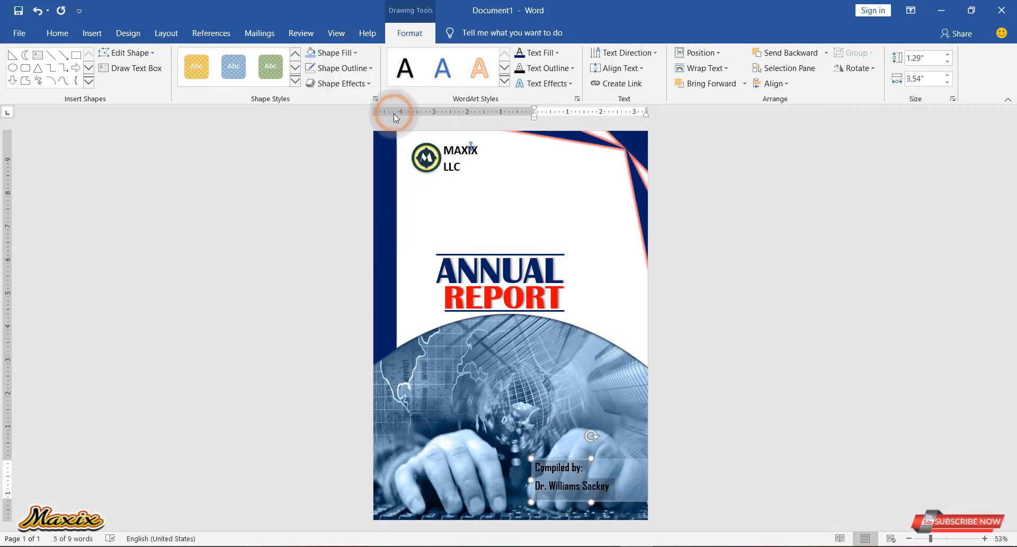
Step: Remove the space after the paragraphs in the Compiled by text box
{"action": "left_click", "coordinate": [57, 32]}
{"action": "left_click", "coordinate": [377, 81]}
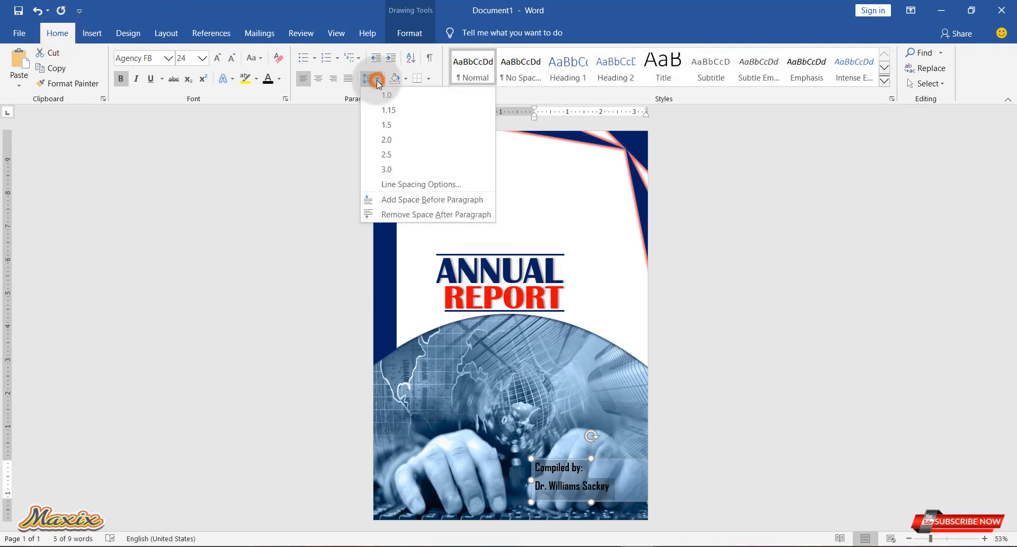
{"action": "left_click", "coordinate": [417, 214]}
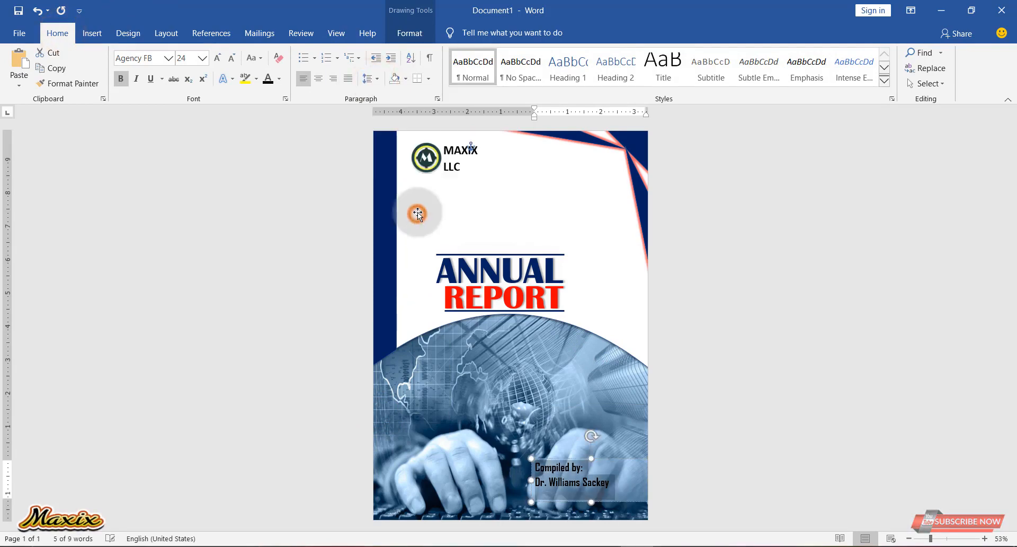
Step: Reduce the height of the Compiled by text box and move it closer to the page's lower right corner
{"action": "left_click", "coordinate": [615, 447]}
{"action": "left_click", "coordinate": [587, 490]}
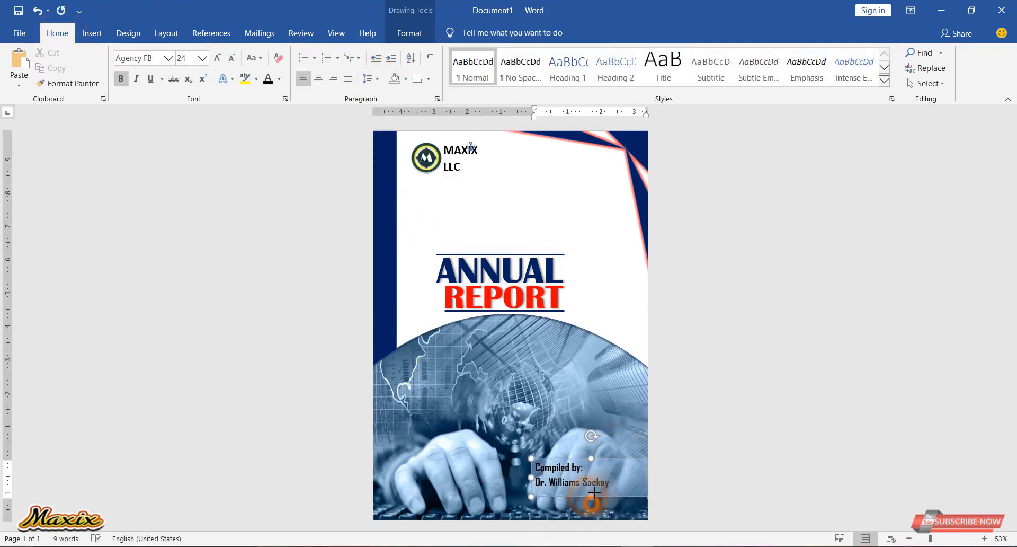
{"action": "left_click", "coordinate": [583, 458]}
{"action": "left_click_drag", "start_coordinate": [584, 458], "coordinate": [606, 474]}
{"action": "left_click", "coordinate": [570, 381]}
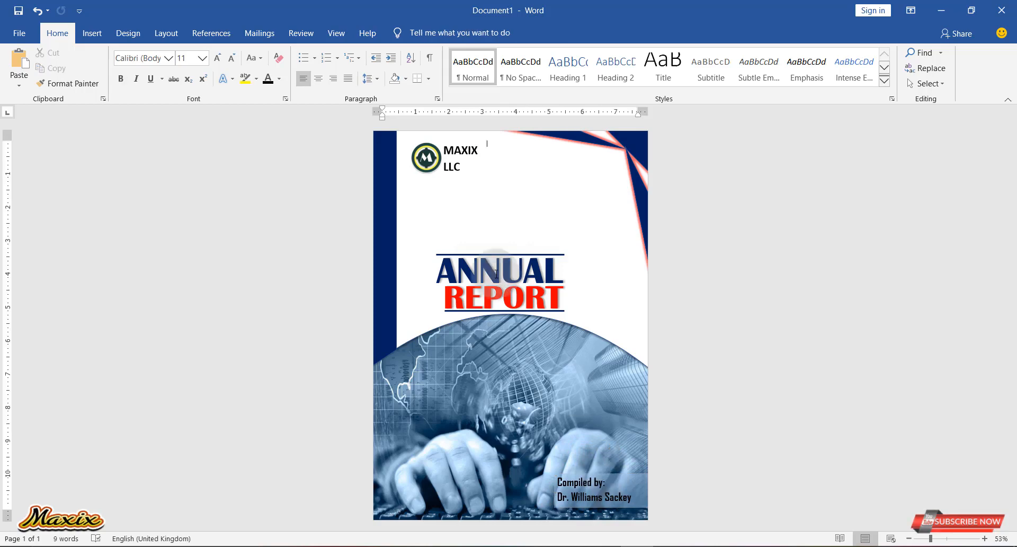
Step: Nudge the ANNUAL REPORT title group slightly to the right and deselect it
{"action": "left_click", "coordinate": [497, 271]}
{"action": "left_click", "coordinate": [435, 307]}
{"action": "left_click", "coordinate": [445, 299]}
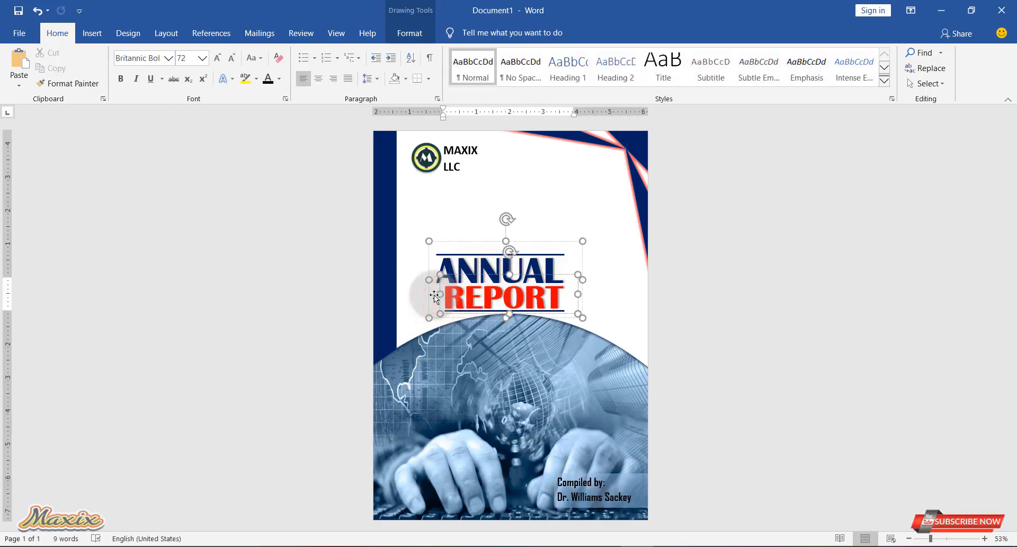
{"action": "left_click", "coordinate": [428, 299]}
{"action": "key", "text": "Right"}
{"action": "key", "text": "Right"}
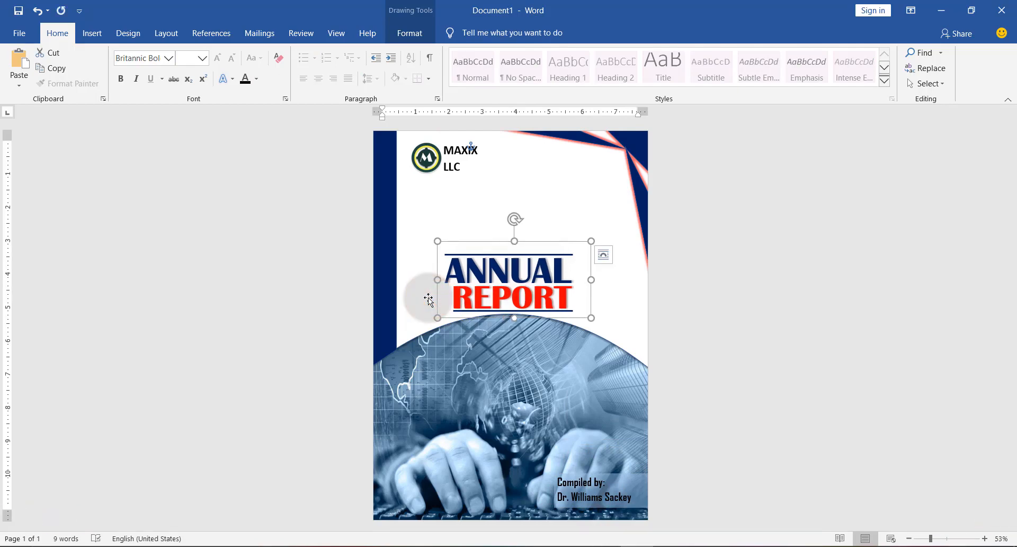
{"action": "left_click", "coordinate": [763, 471]}
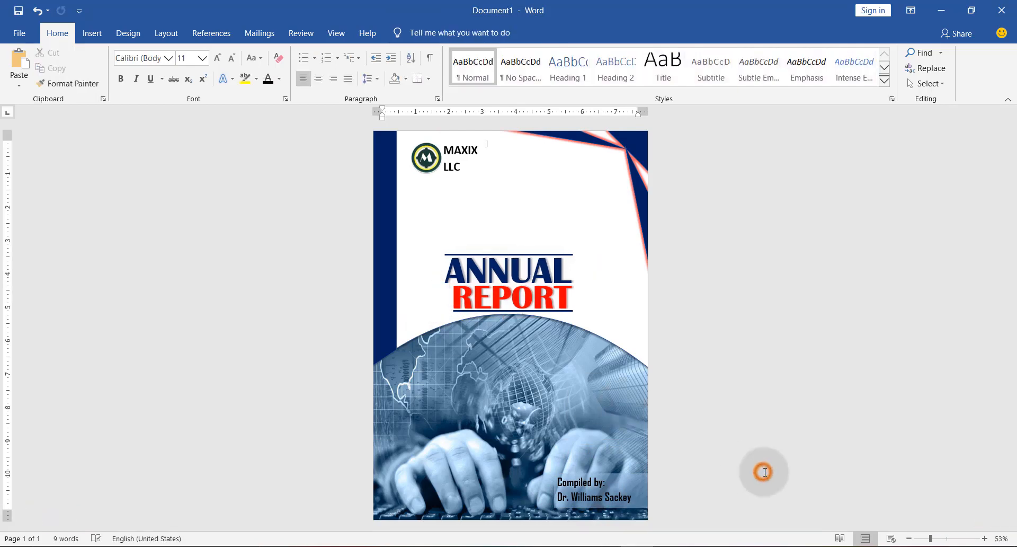